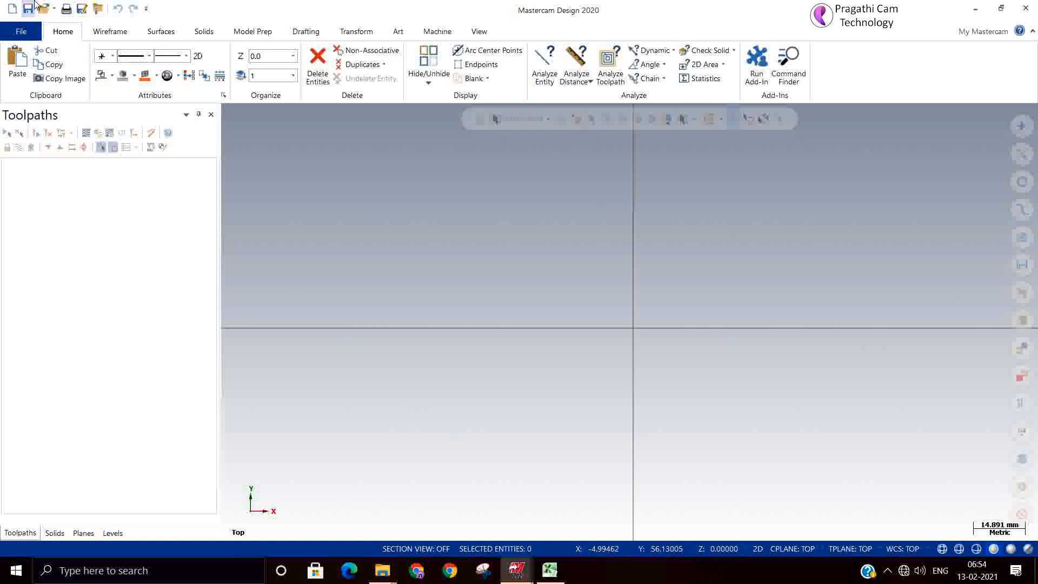
Step: Open the recent part file 7854.mcam and dismiss the font loading message
{"action": "left_click", "coordinate": [21, 33]}
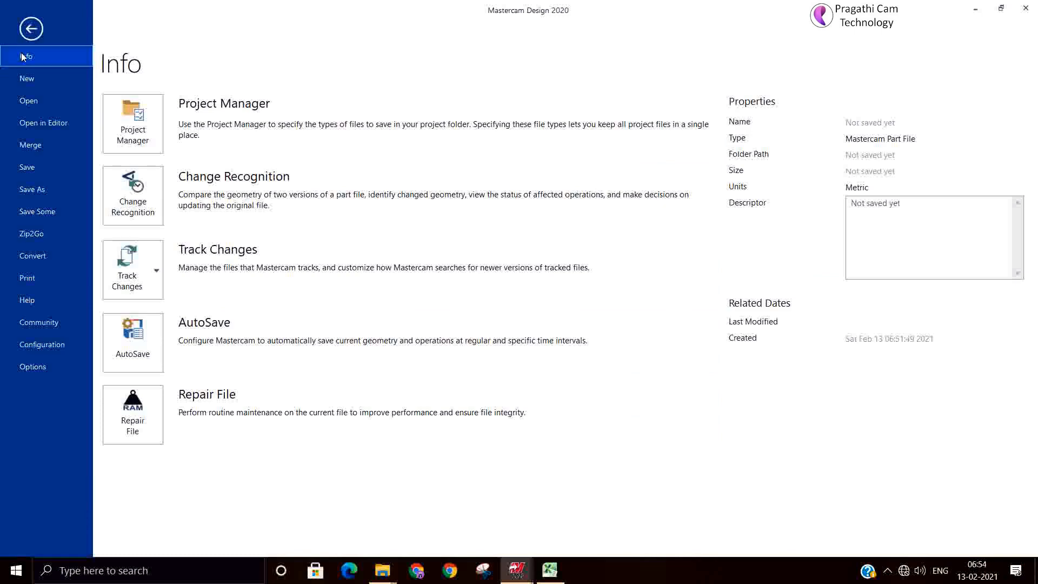
{"action": "left_click", "coordinate": [30, 101]}
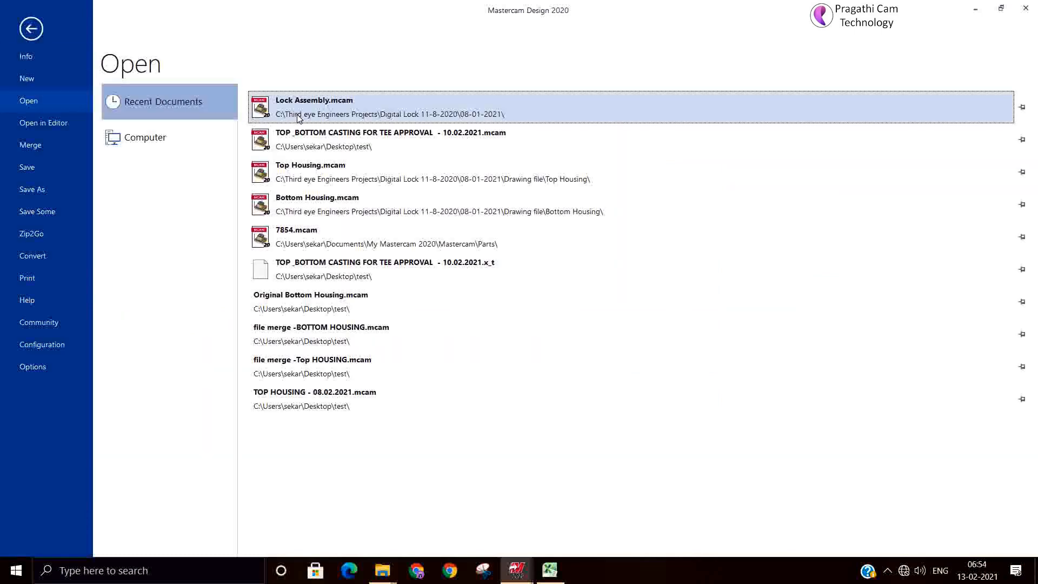
{"action": "mouse_move", "coordinate": [325, 248]}
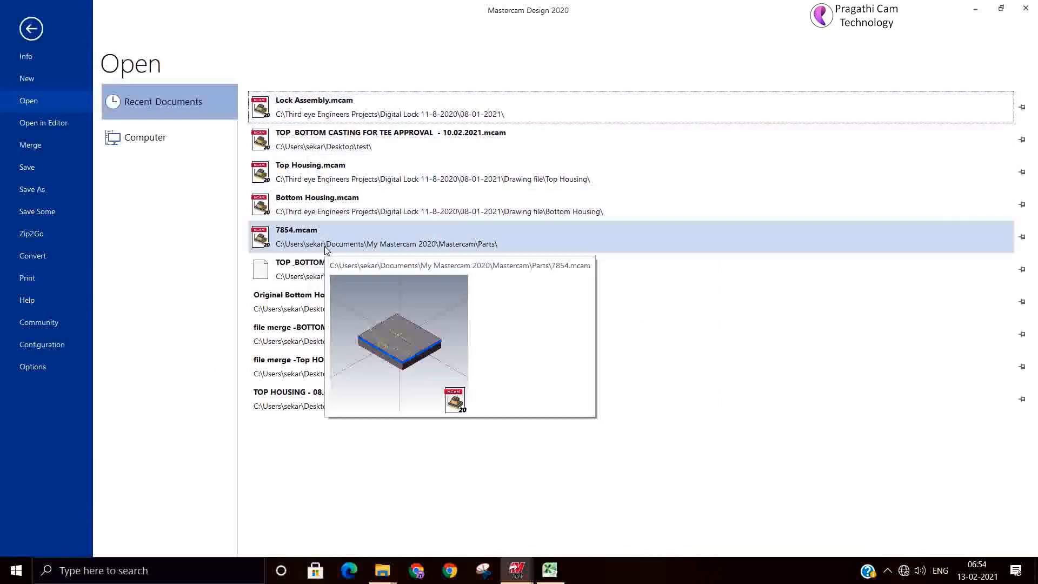
{"action": "left_click", "coordinate": [327, 249]}
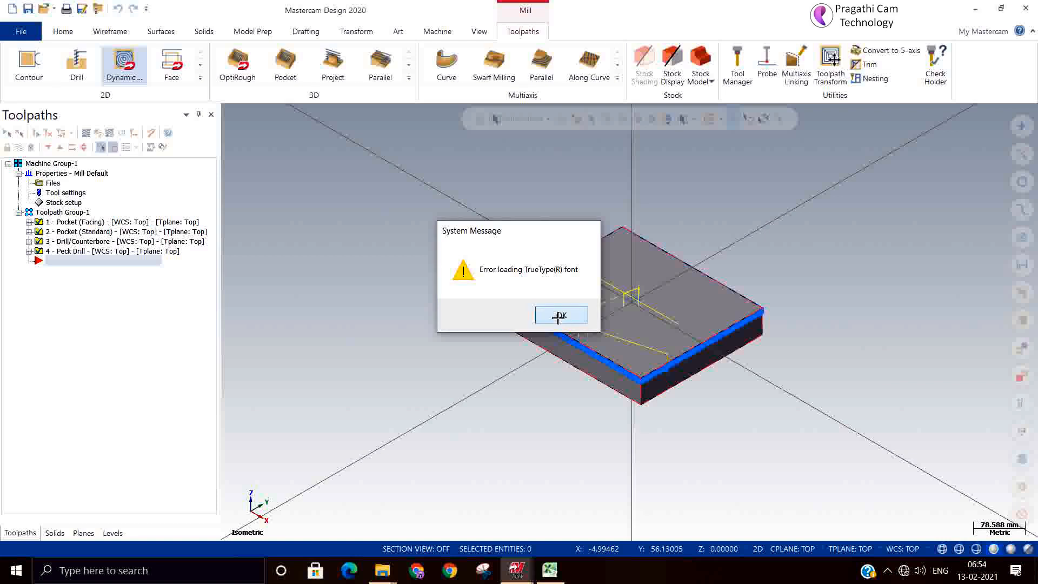
{"action": "left_click", "coordinate": [561, 315]}
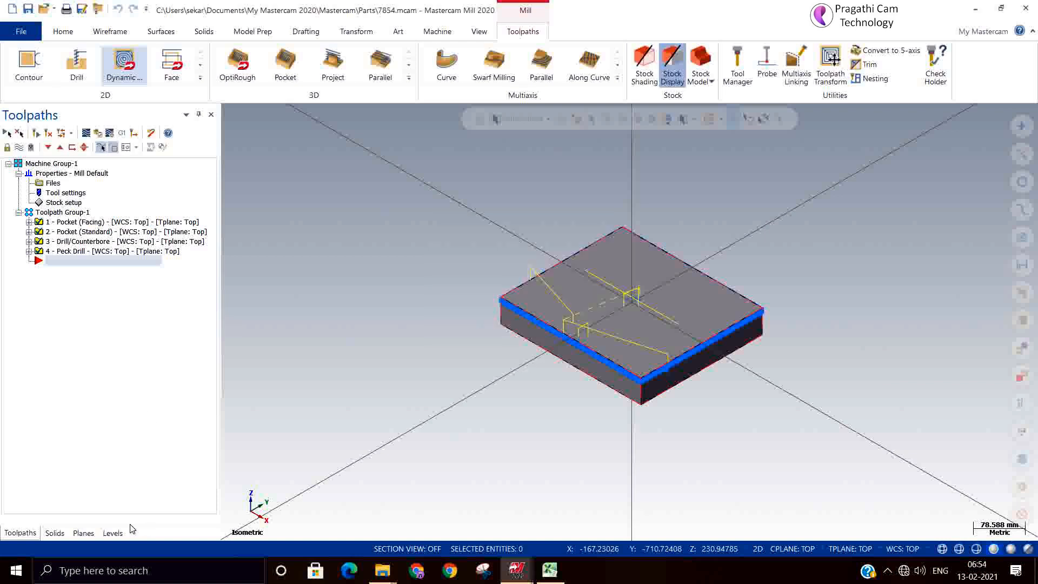
Step: Show level 200 (model), make it the active level, and hide level 100 (stock)
{"action": "left_click", "coordinate": [113, 532]}
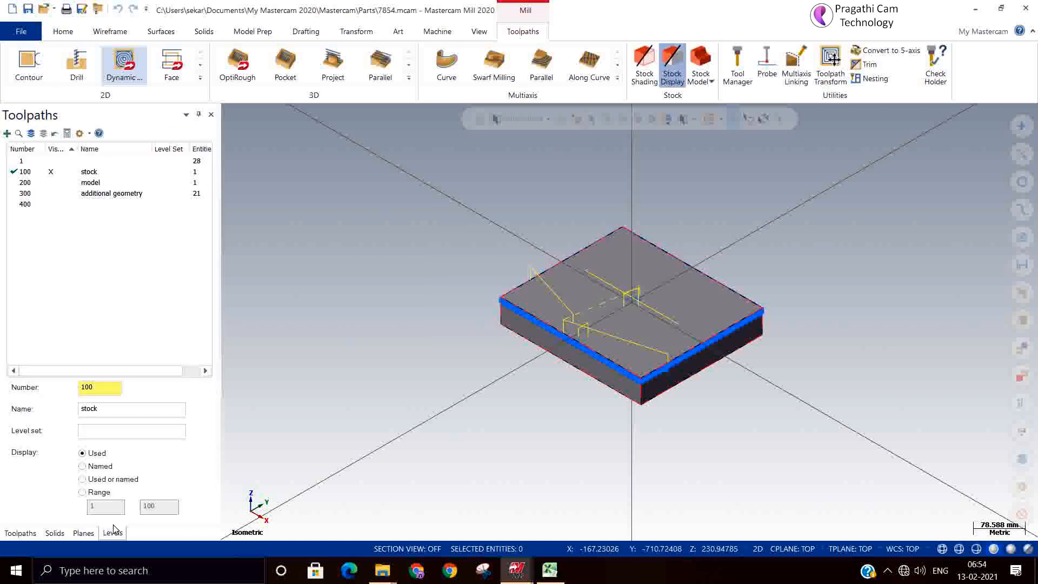
{"action": "left_click", "coordinate": [50, 183]}
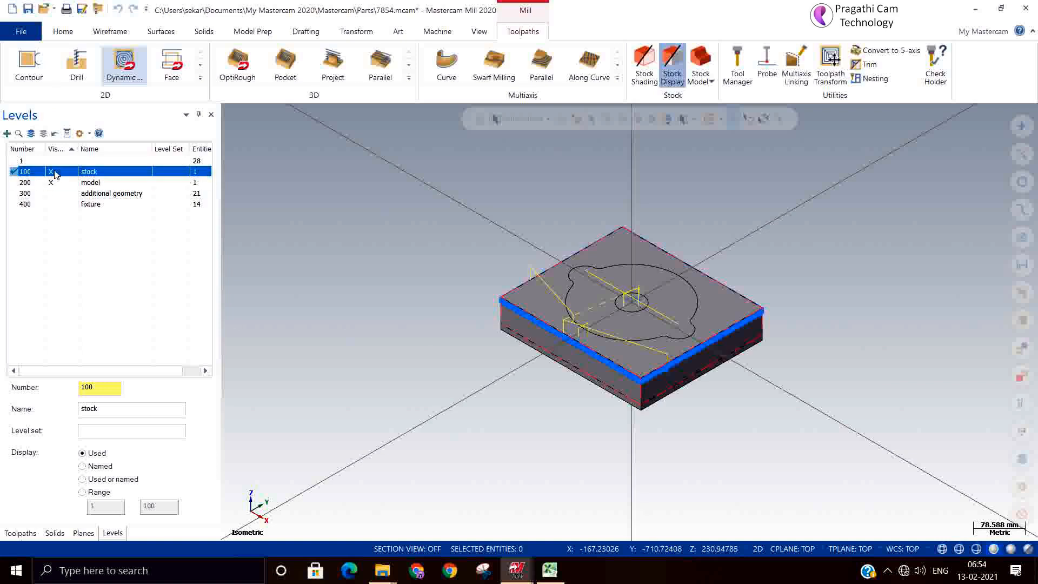
{"action": "left_click", "coordinate": [25, 183]}
{"action": "left_click", "coordinate": [51, 172]}
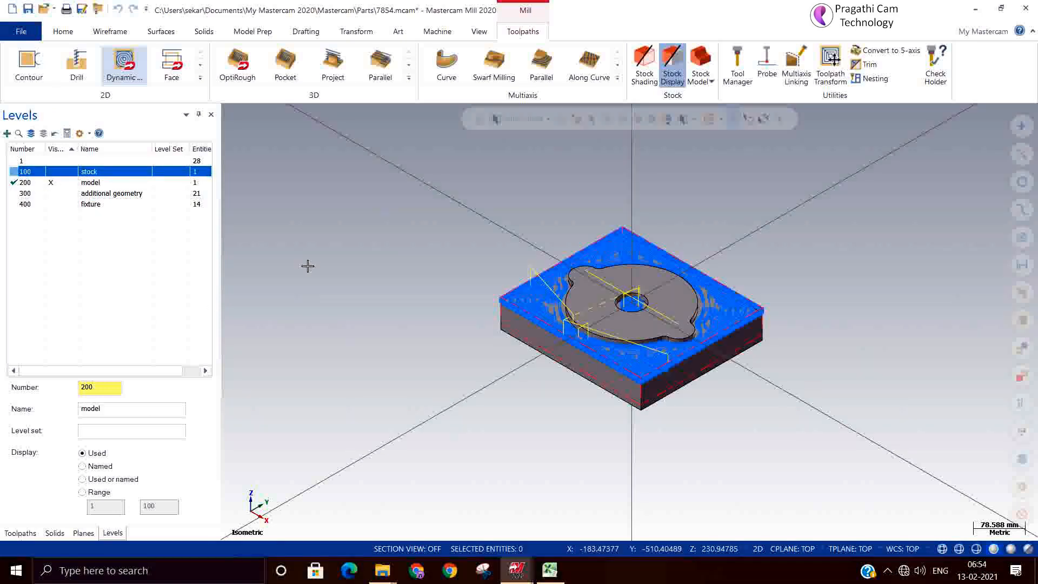
Step: In the machine group's tool settings, set the feed calculation to From material
{"action": "left_click", "coordinate": [20, 532]}
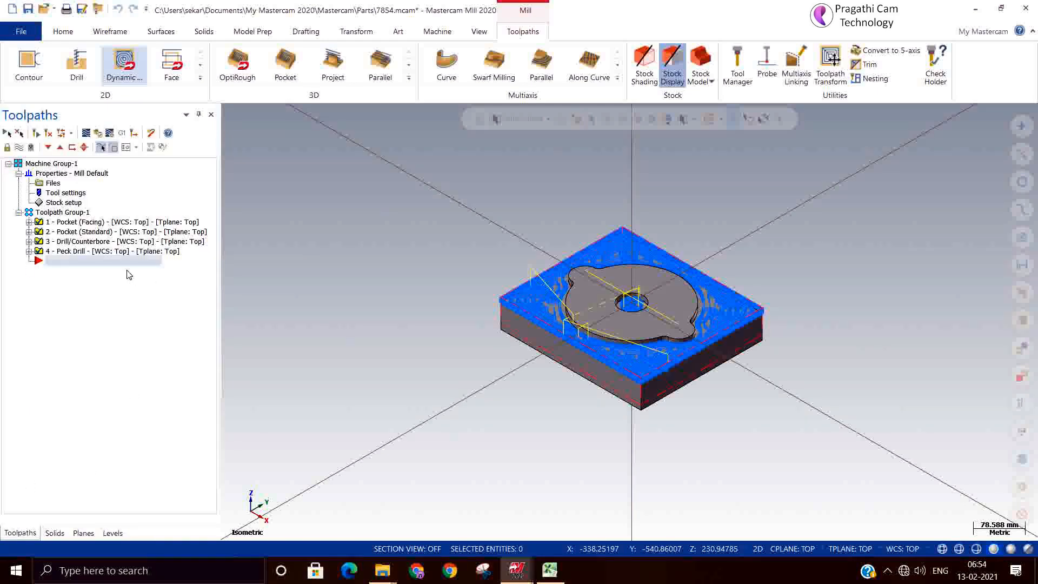
{"action": "double_click", "coordinate": [54, 202]}
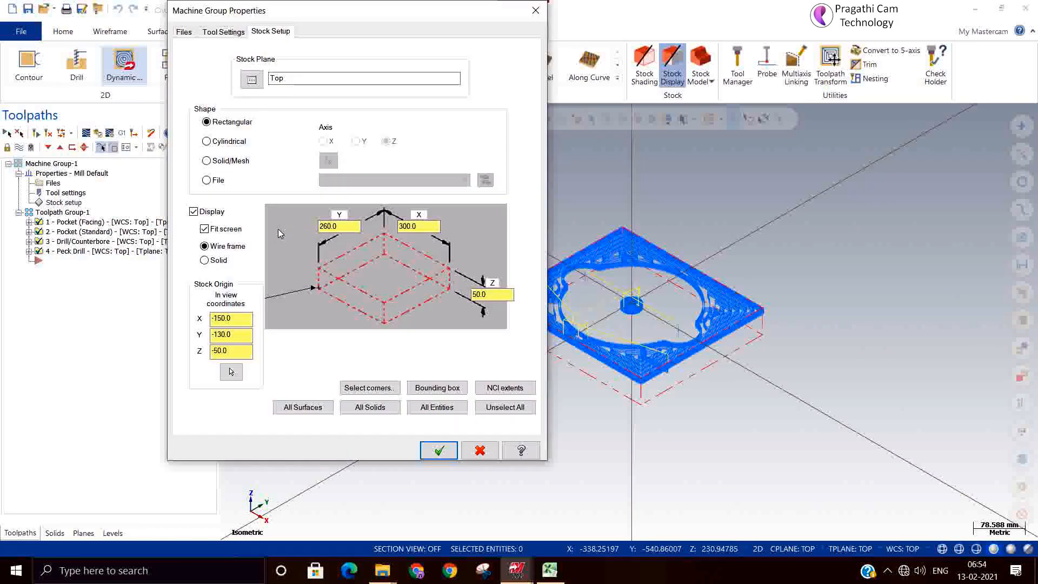
{"action": "left_click", "coordinate": [221, 33]}
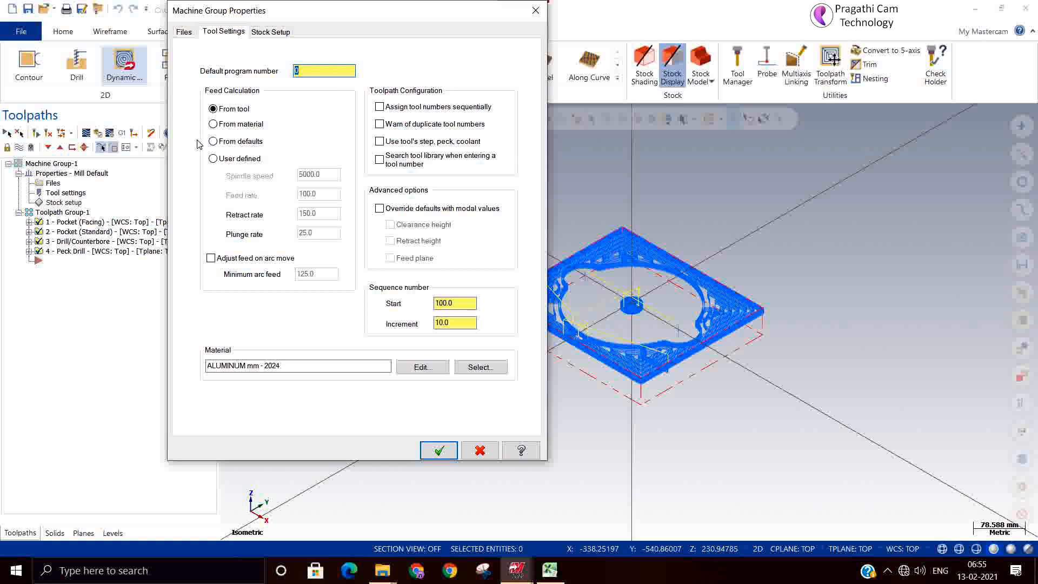
{"action": "left_click", "coordinate": [213, 142]}
{"action": "left_click", "coordinate": [212, 159]}
{"action": "left_click", "coordinate": [214, 142]}
{"action": "left_click", "coordinate": [213, 124]}
Step: Enable feed adjustment on arc moves with a minimum arc feed of 500
{"action": "left_click", "coordinate": [211, 257]}
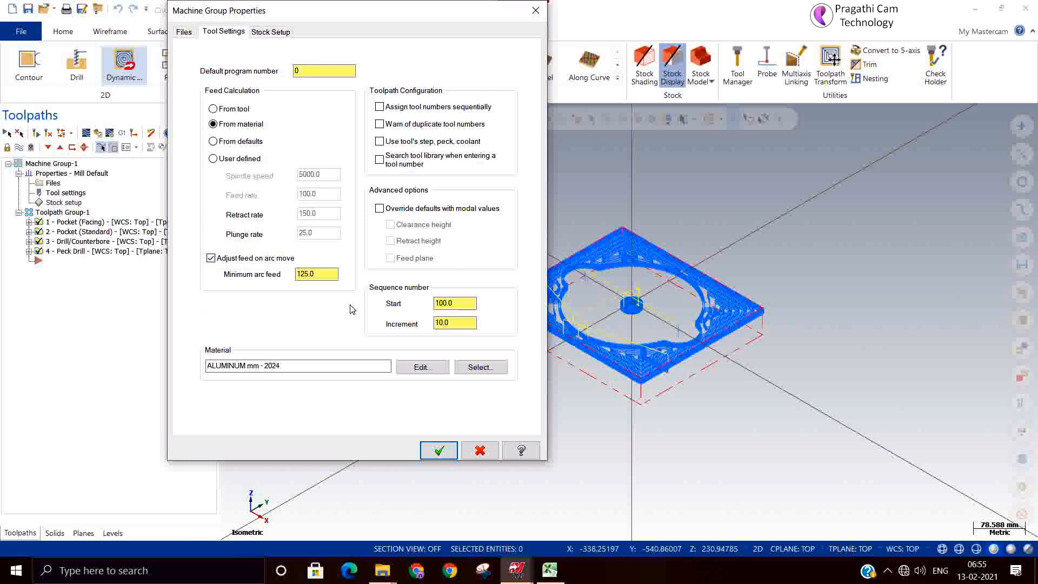
{"action": "double_click", "coordinate": [313, 274]}
{"action": "type", "text": "500"}
Step: Examine the base cutting speed and base feed per tooth in the current stock material's definition
{"action": "left_click", "coordinate": [436, 369]}
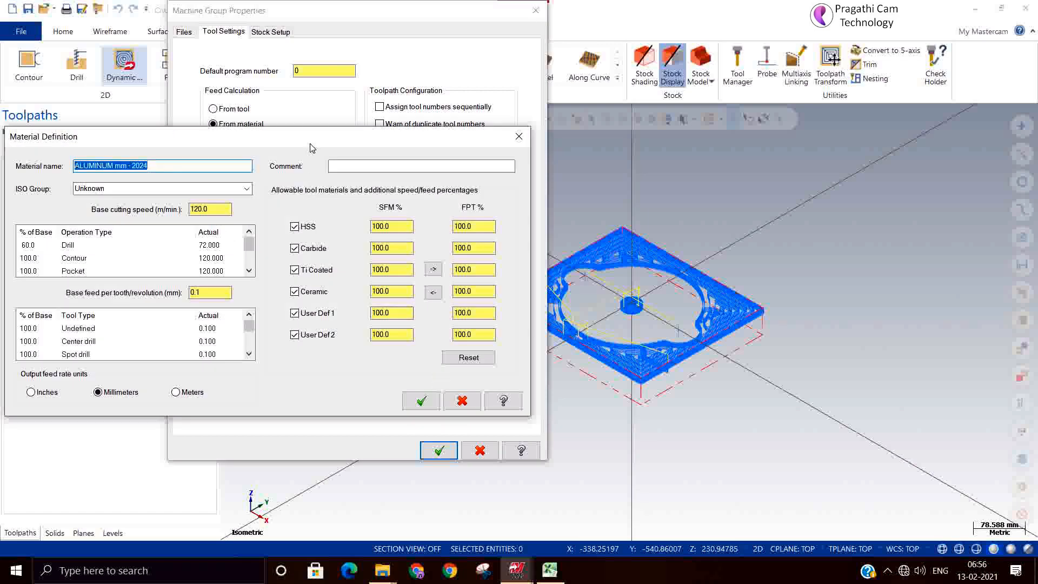
{"action": "left_click_drag", "start_coordinate": [311, 145], "coordinate": [516, 122]}
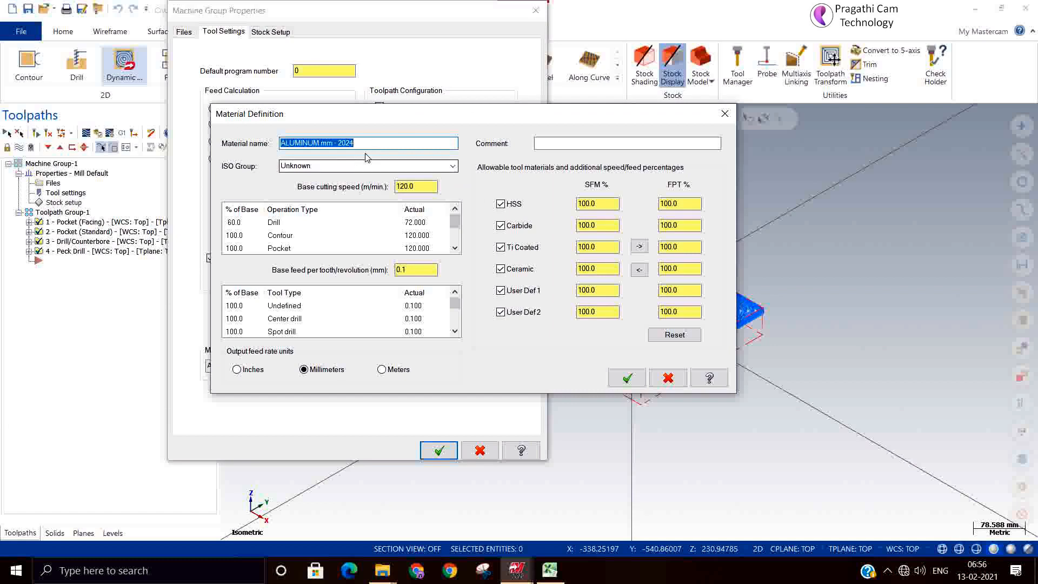
{"action": "left_click", "coordinate": [381, 144]}
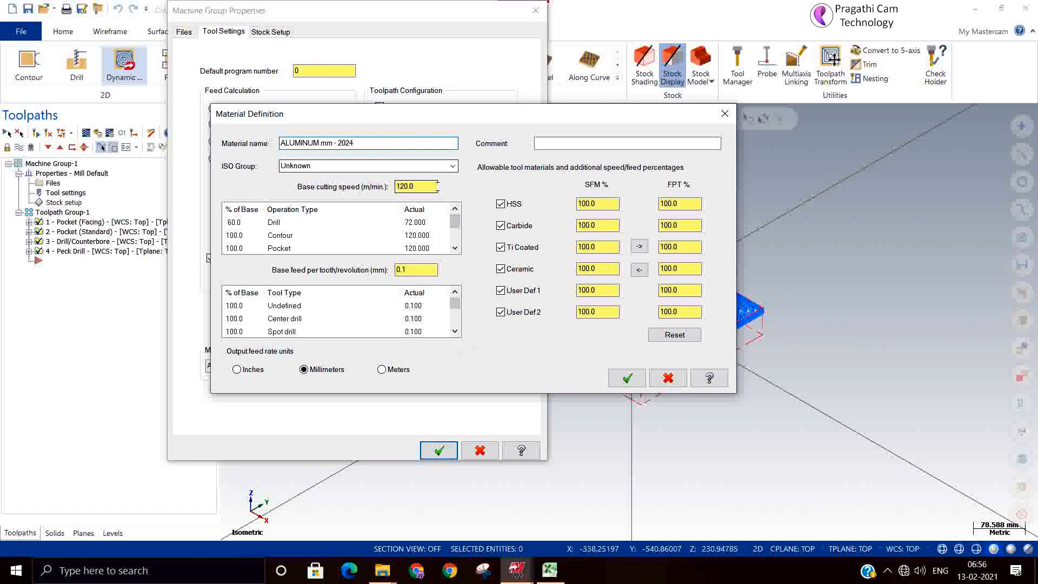
{"action": "left_click_drag", "start_coordinate": [438, 187], "coordinate": [371, 189]}
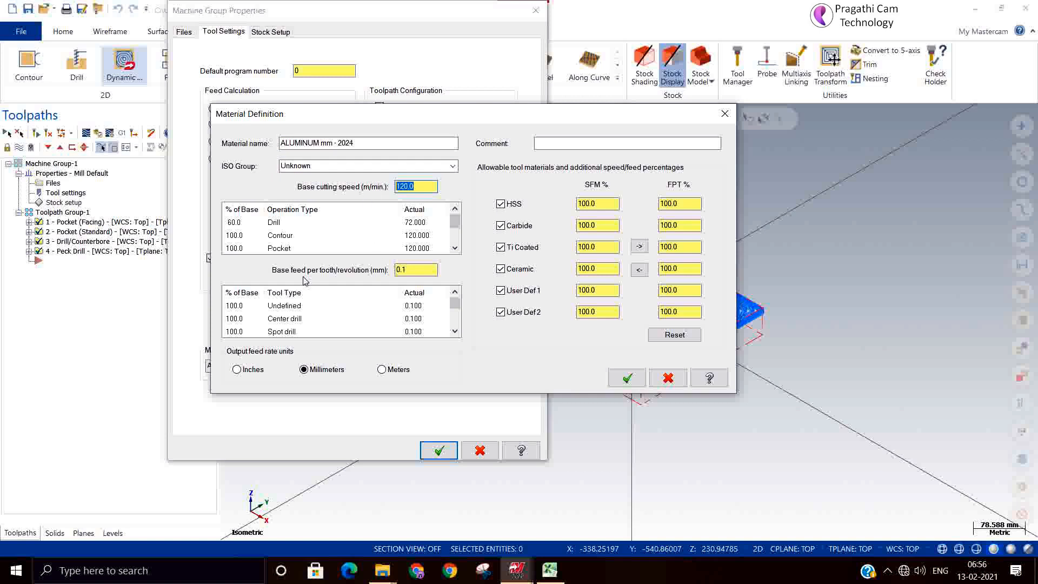
{"action": "left_click_drag", "start_coordinate": [427, 270], "coordinate": [396, 270]}
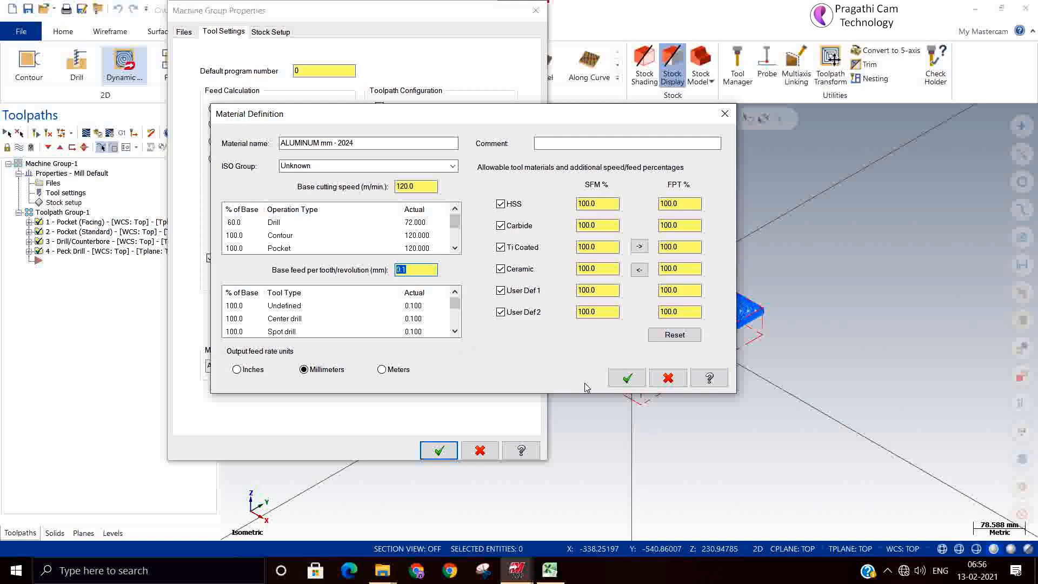
{"action": "left_click", "coordinate": [627, 378]}
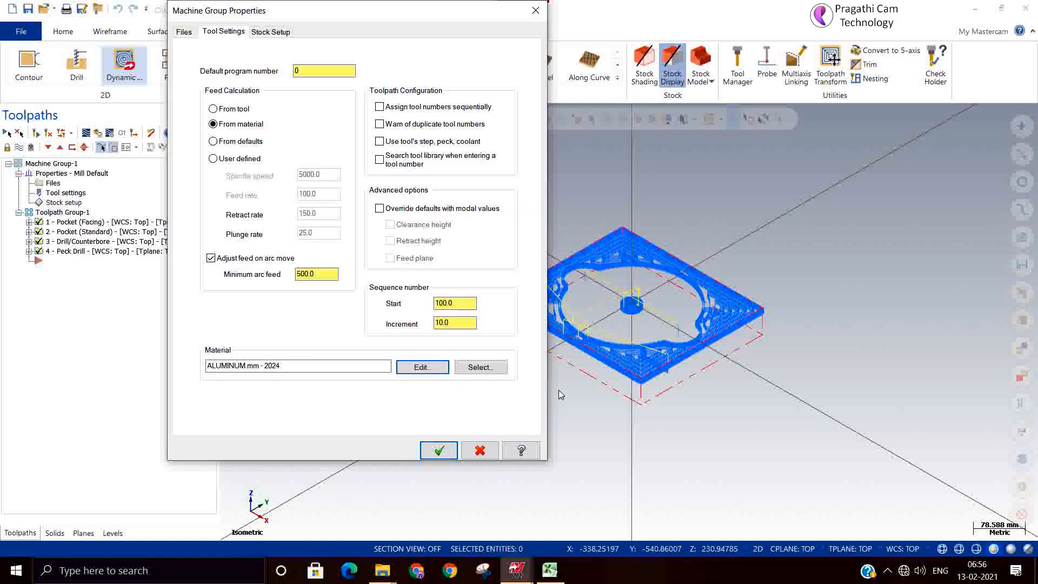
Step: Choose ALUMINUM mm - 6066 from the mill material library as the machine group's stock material
{"action": "left_click", "coordinate": [473, 372]}
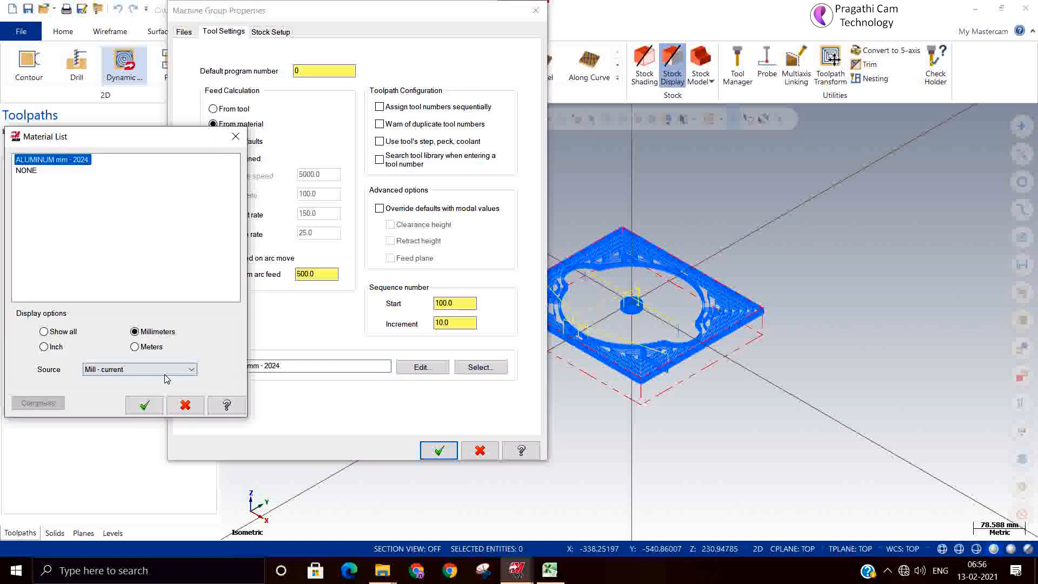
{"action": "left_click", "coordinate": [140, 369]}
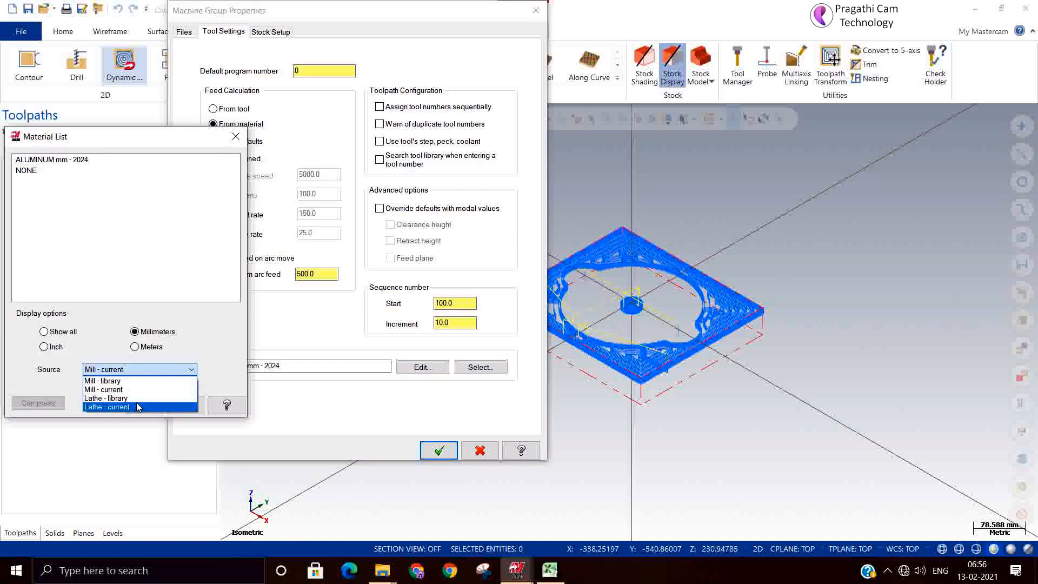
{"action": "left_click", "coordinate": [133, 381]}
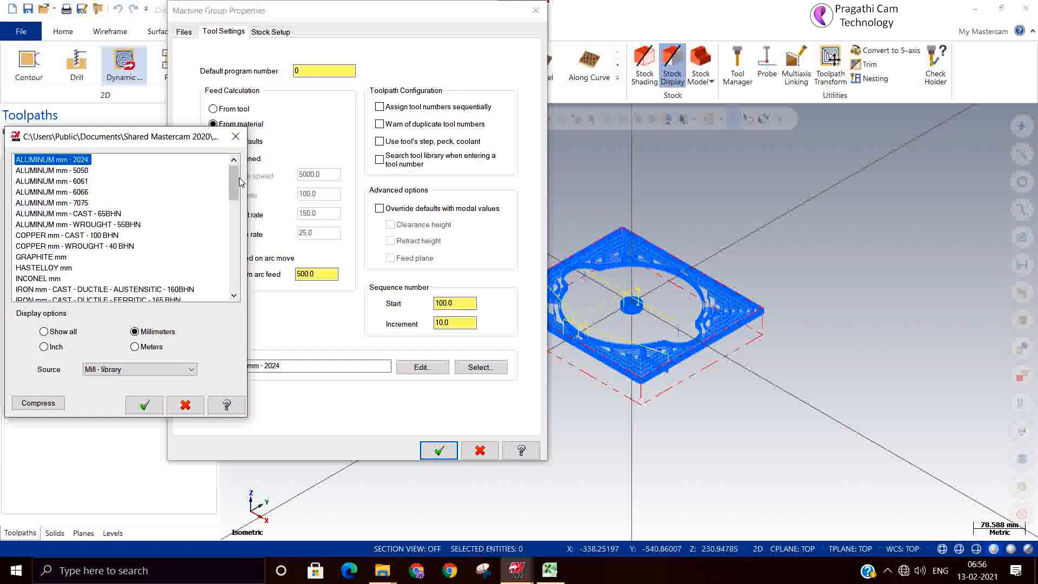
{"action": "left_click_drag", "start_coordinate": [240, 181], "coordinate": [200, 104]}
{"action": "left_click_drag", "start_coordinate": [234, 190], "coordinate": [233, 193]}
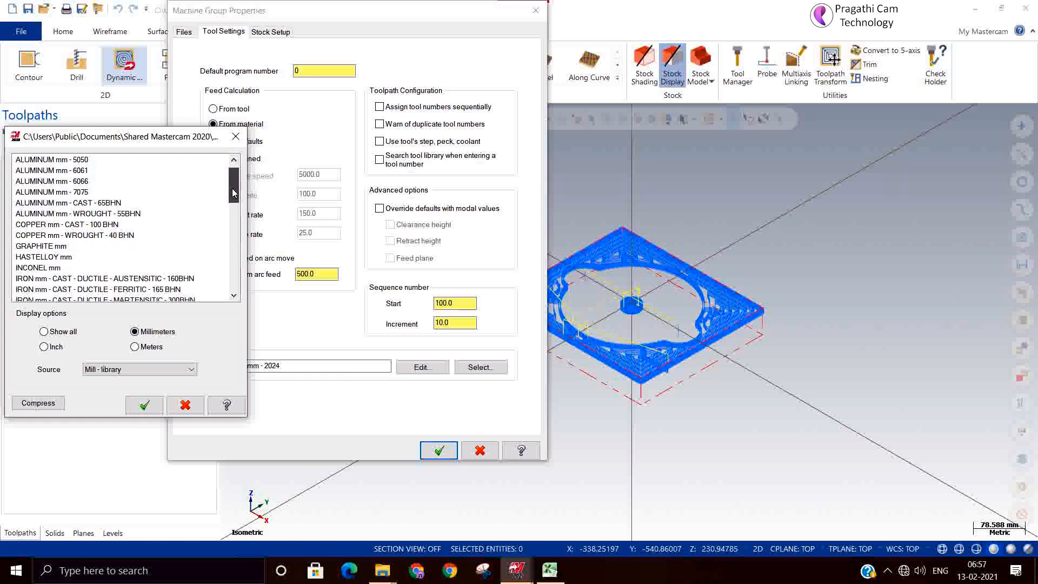
{"action": "left_click", "coordinate": [69, 185]}
{"action": "left_click", "coordinate": [146, 406]}
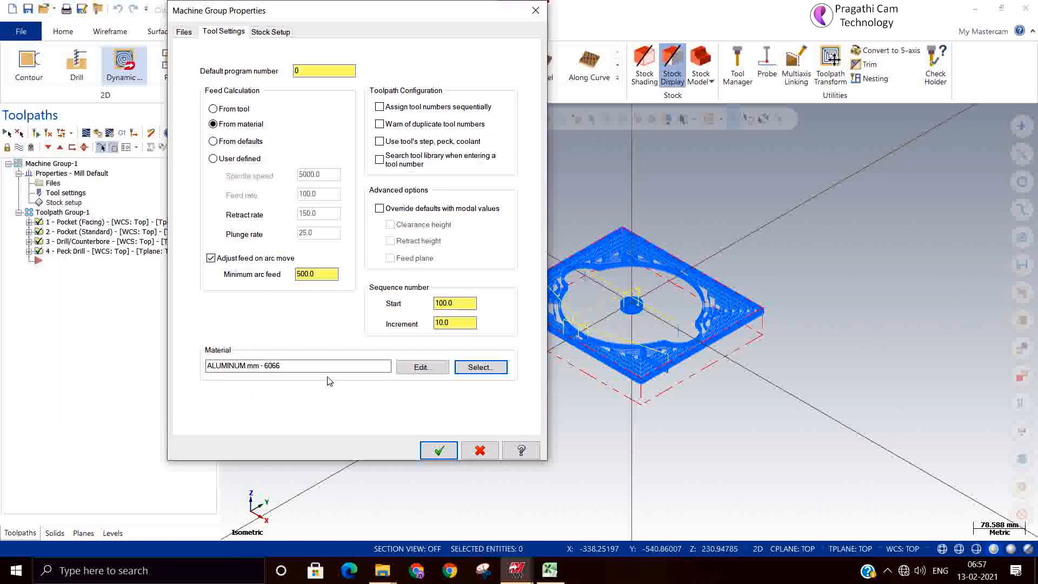
Step: Set the material's base cutting speed to 160 m/min and base feed per tooth to 0.15 mm, and accept the machine group properties
{"action": "left_click", "coordinate": [423, 367]}
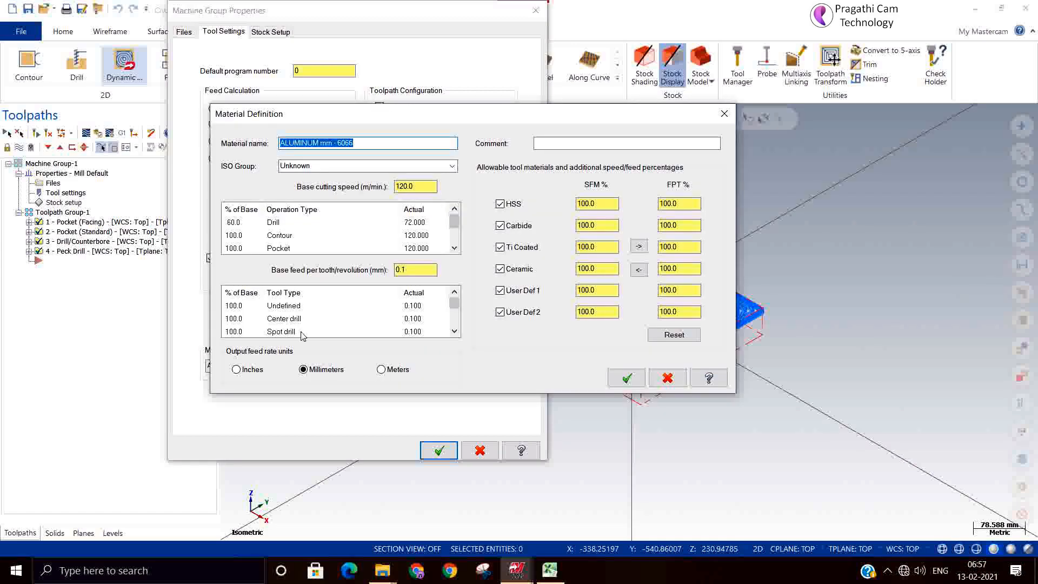
{"action": "double_click", "coordinate": [423, 187]}
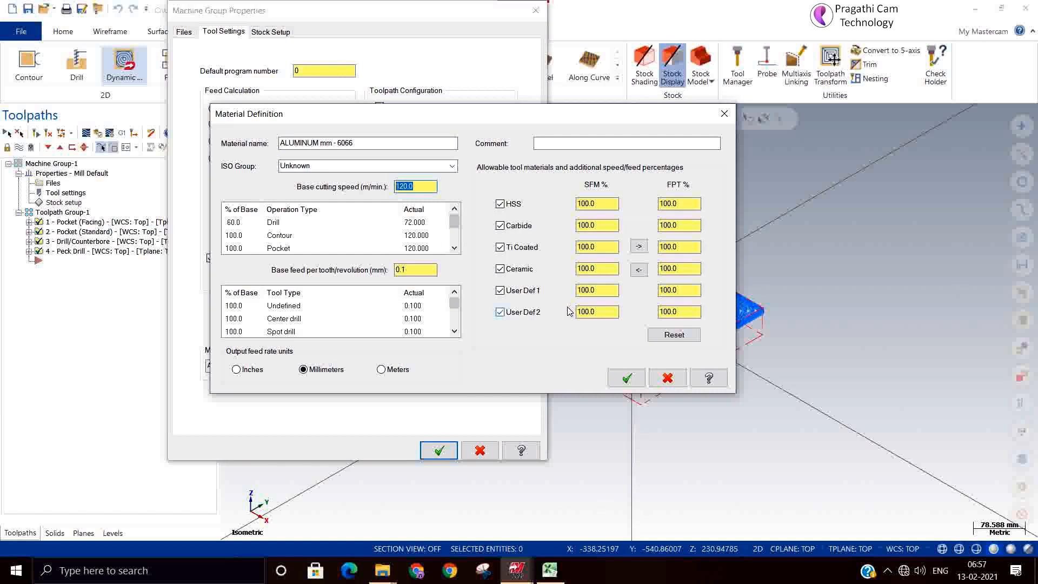
{"action": "type", "text": "160"}
{"action": "left_click", "coordinate": [417, 270]}
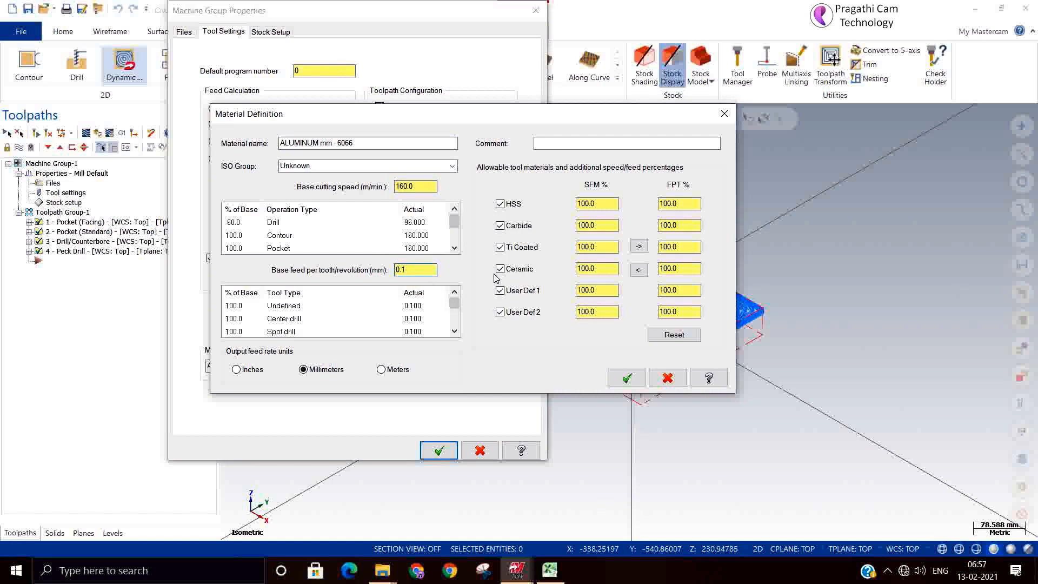
{"action": "type", "text": "5"}
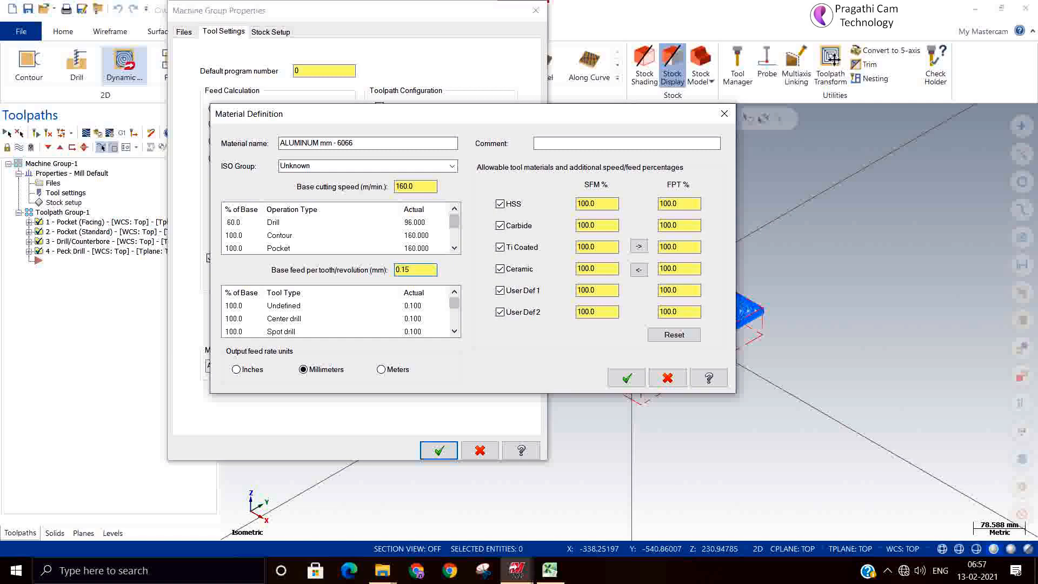
{"action": "left_click", "coordinate": [626, 377]}
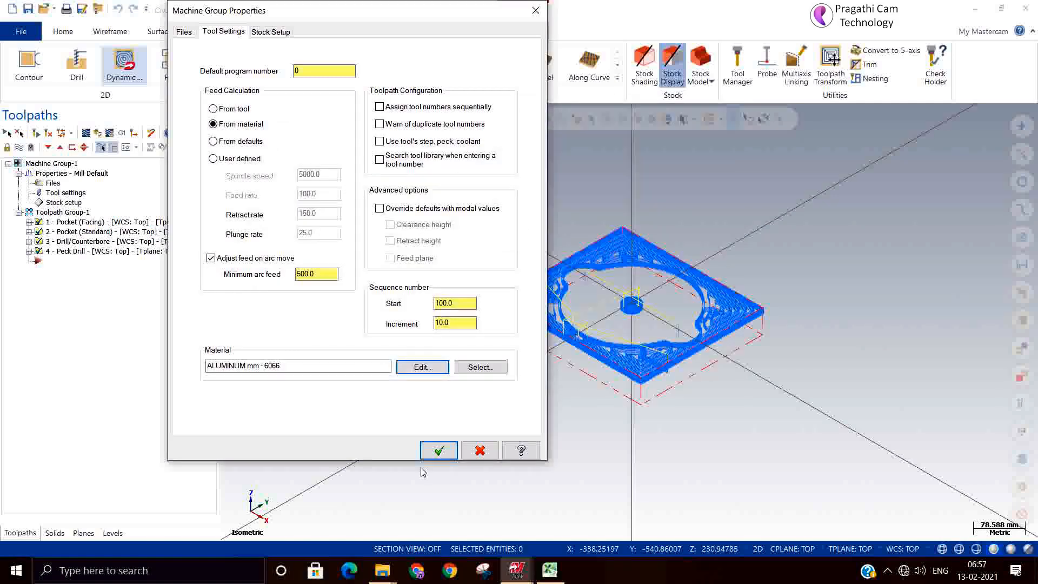
{"action": "left_click", "coordinate": [438, 452]}
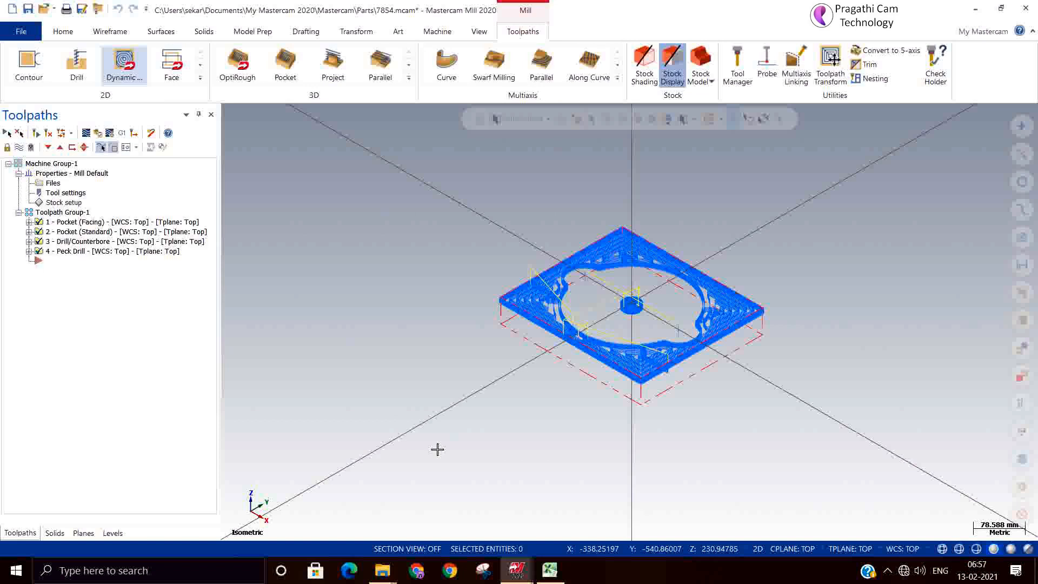
Step: Re-initialize feeds and speeds for the FLAT END MILL - 16 in the Pocket (Facing) operation and accept its parameters
{"action": "left_click", "coordinate": [29, 222]}
{"action": "left_click", "coordinate": [69, 232]}
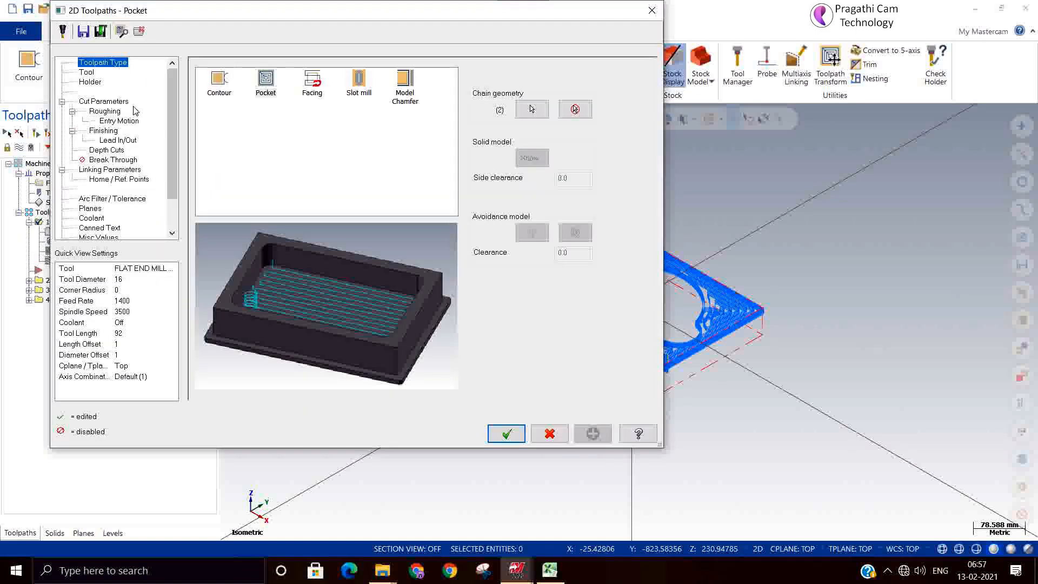
{"action": "left_click", "coordinate": [86, 74]}
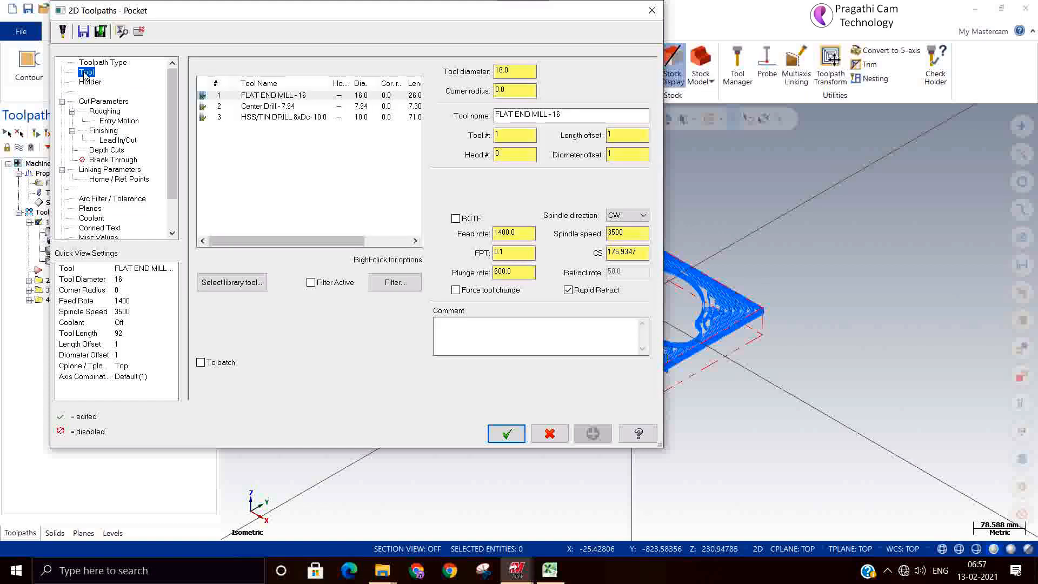
{"action": "right_click", "coordinate": [256, 97]}
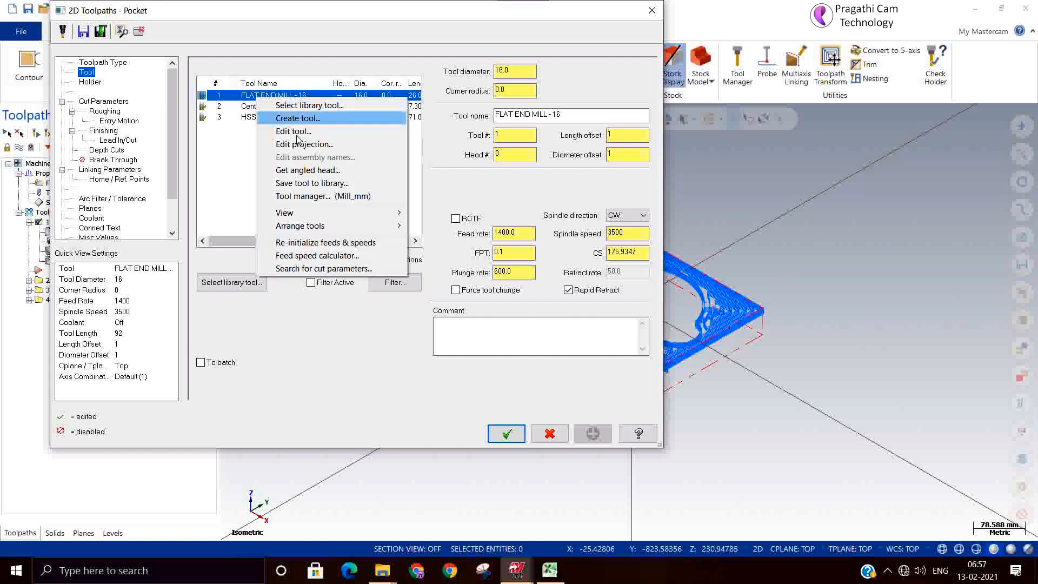
{"action": "left_click", "coordinate": [335, 242]}
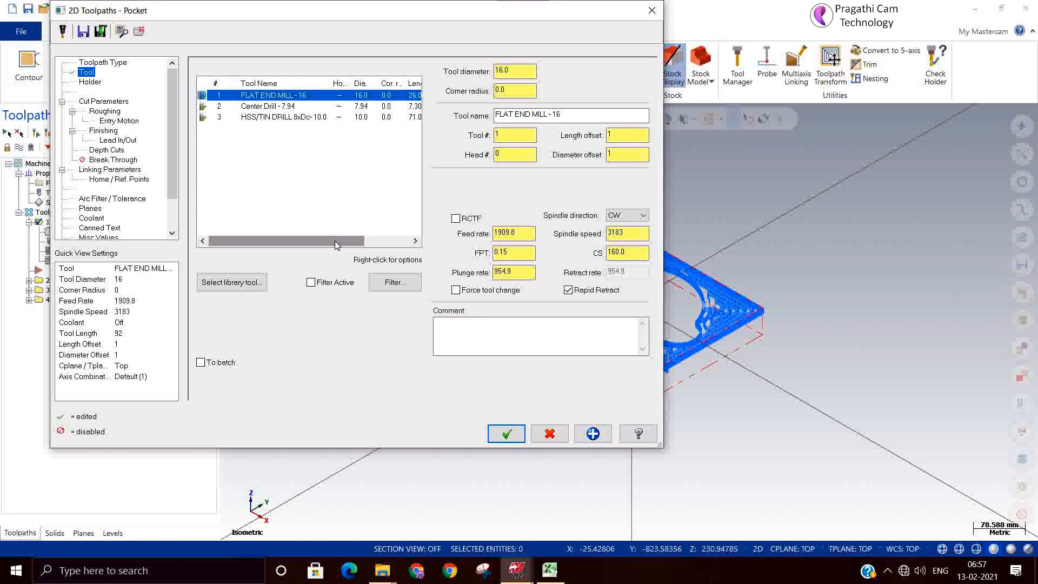
{"action": "left_click", "coordinate": [506, 255]}
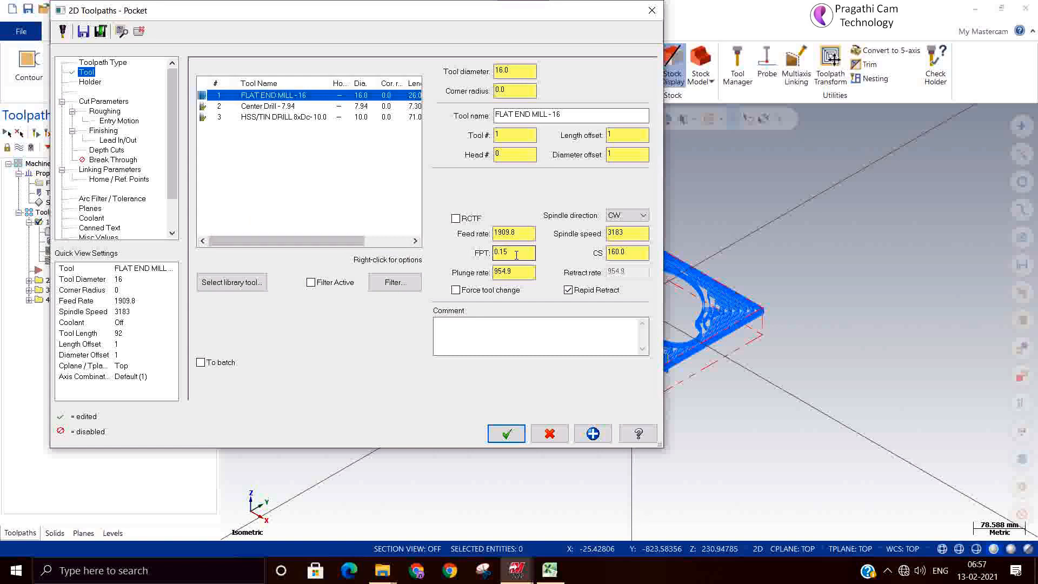
{"action": "left_click", "coordinate": [627, 253]}
{"action": "left_click", "coordinate": [502, 435]}
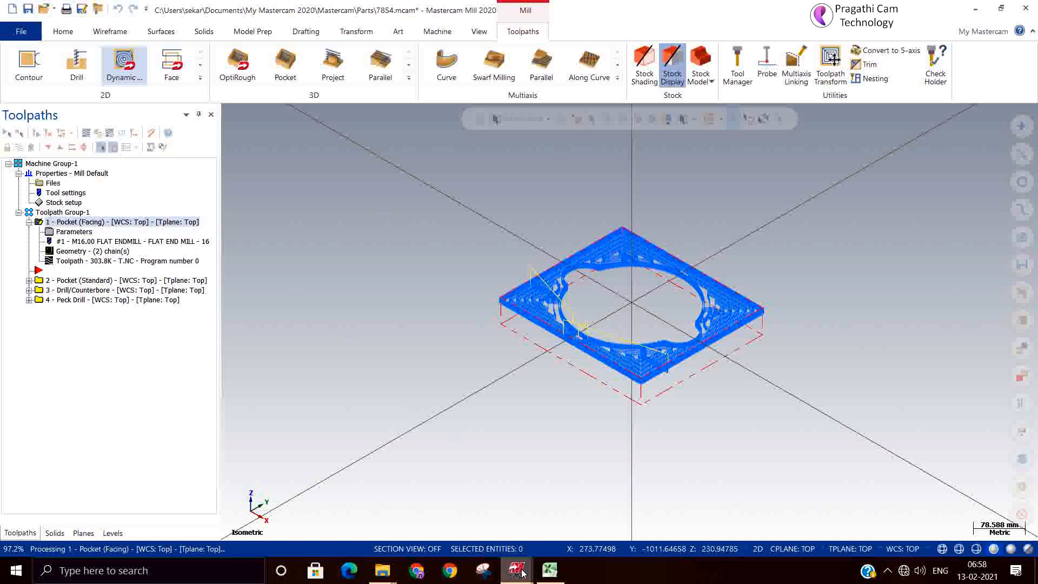
Step: Switch to File Explorer's MATERIALS folder window and navigate back to the root of the Windows (C:) drive
{"action": "mouse_move", "coordinate": [523, 573]}
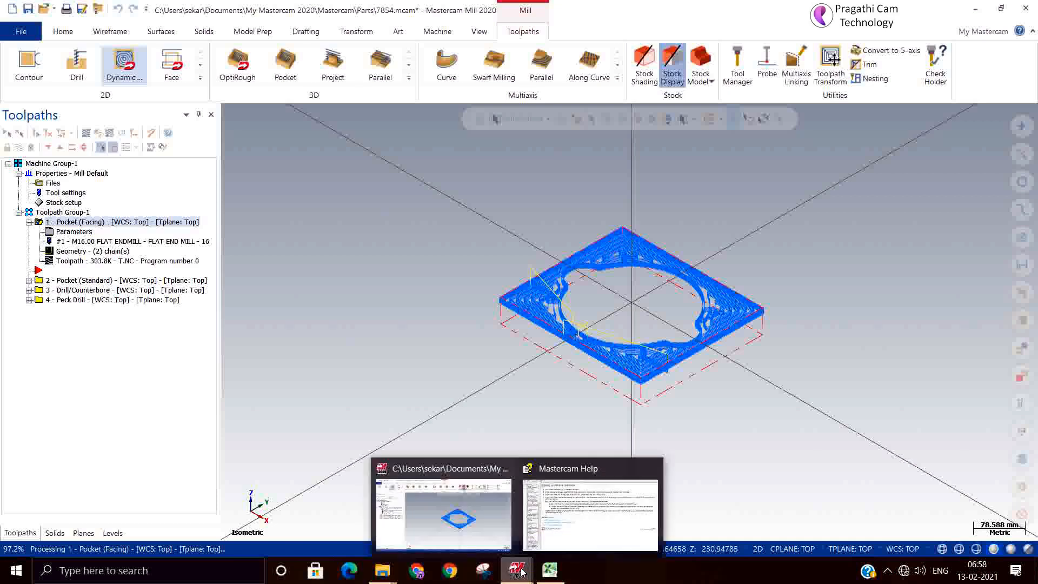
{"action": "left_click", "coordinate": [388, 572]}
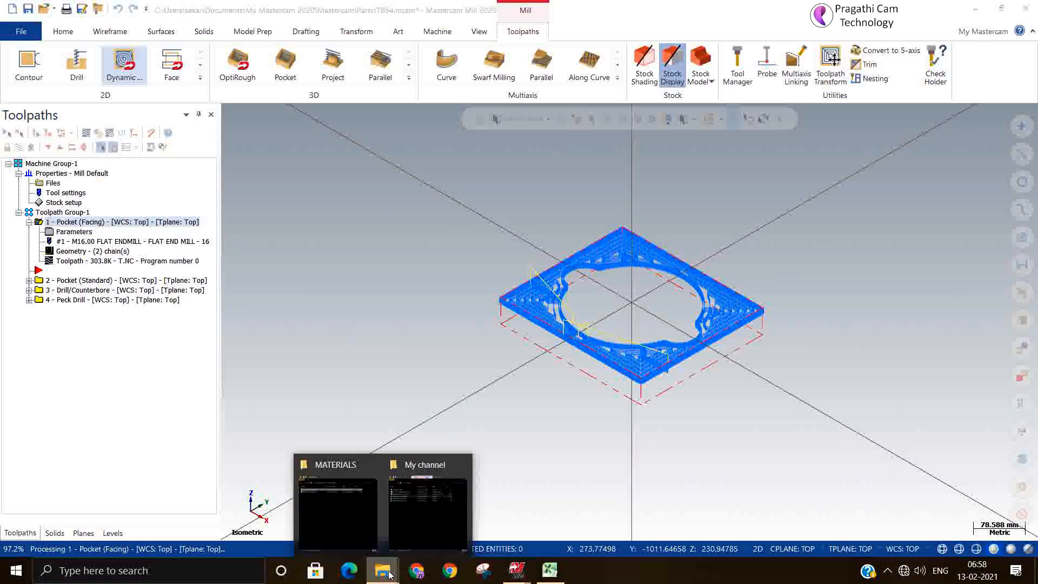
{"action": "left_click", "coordinate": [337, 514]}
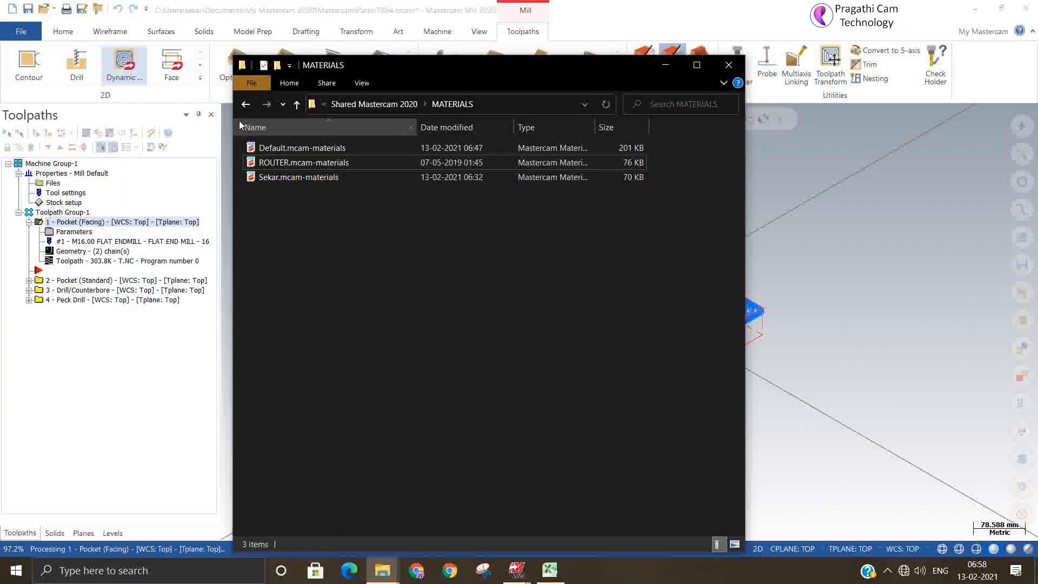
{"action": "left_click", "coordinate": [244, 105]}
{"action": "left_click", "coordinate": [244, 105]}
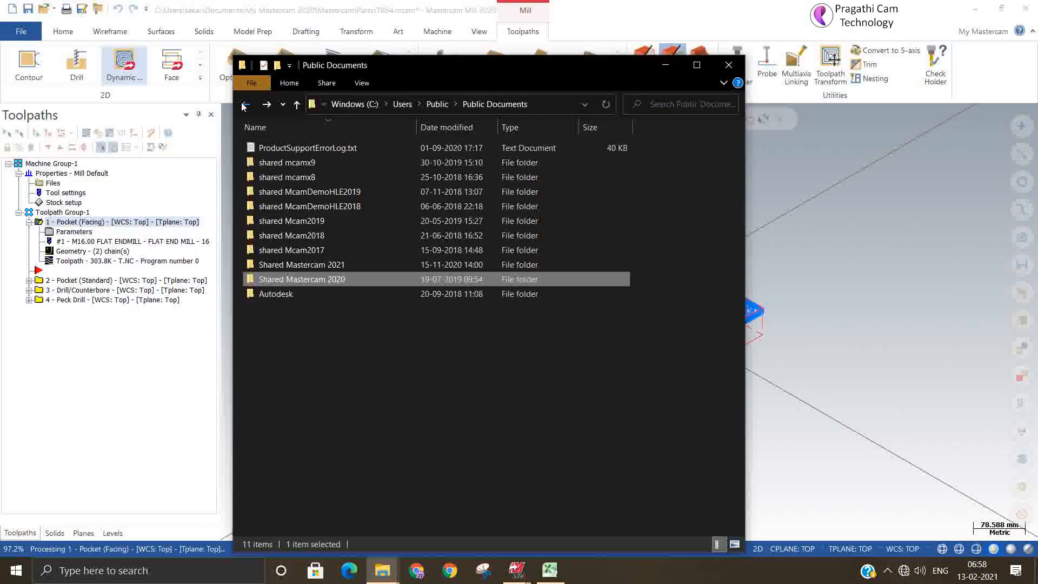
{"action": "left_click", "coordinate": [245, 104]}
{"action": "left_click", "coordinate": [245, 104]}
{"action": "left_click", "coordinate": [244, 104]}
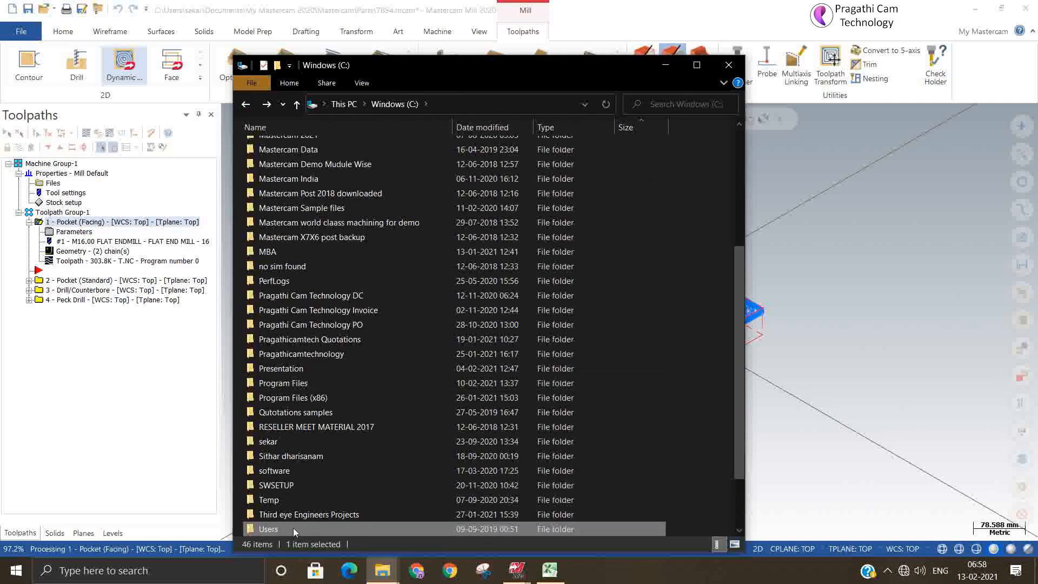
Step: Browse to the MATERIALS folder under Users, Public, Public Documents, Shared Mastercam 2020
{"action": "double_click", "coordinate": [292, 529]}
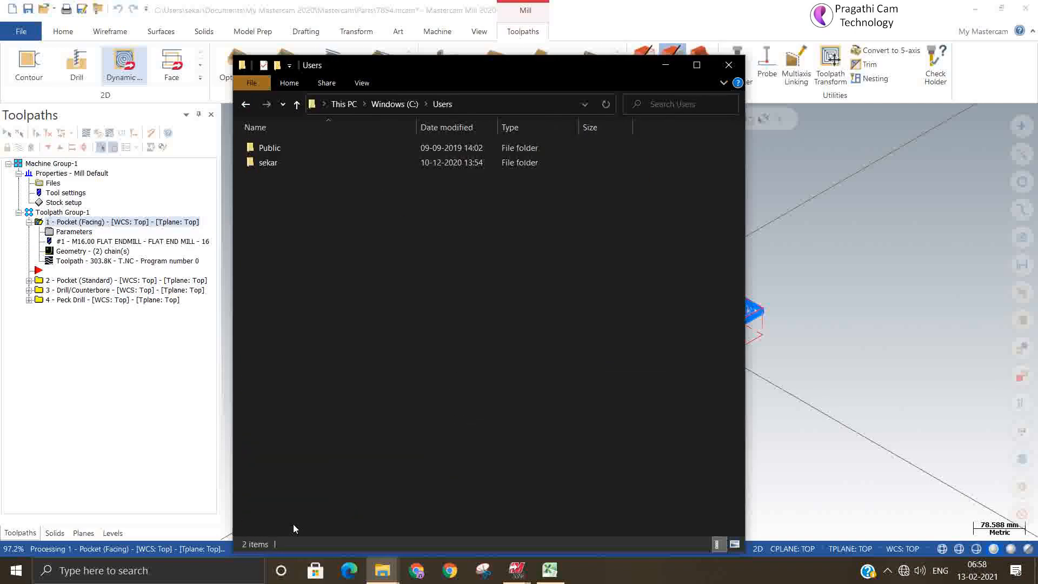
{"action": "double_click", "coordinate": [288, 148]}
{"action": "double_click", "coordinate": [289, 150]}
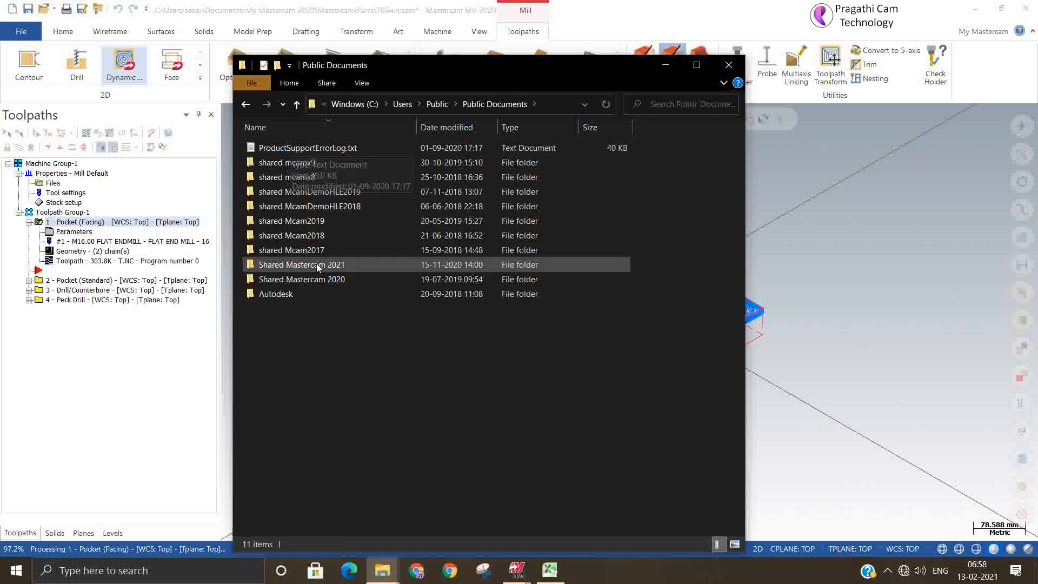
{"action": "double_click", "coordinate": [327, 279]}
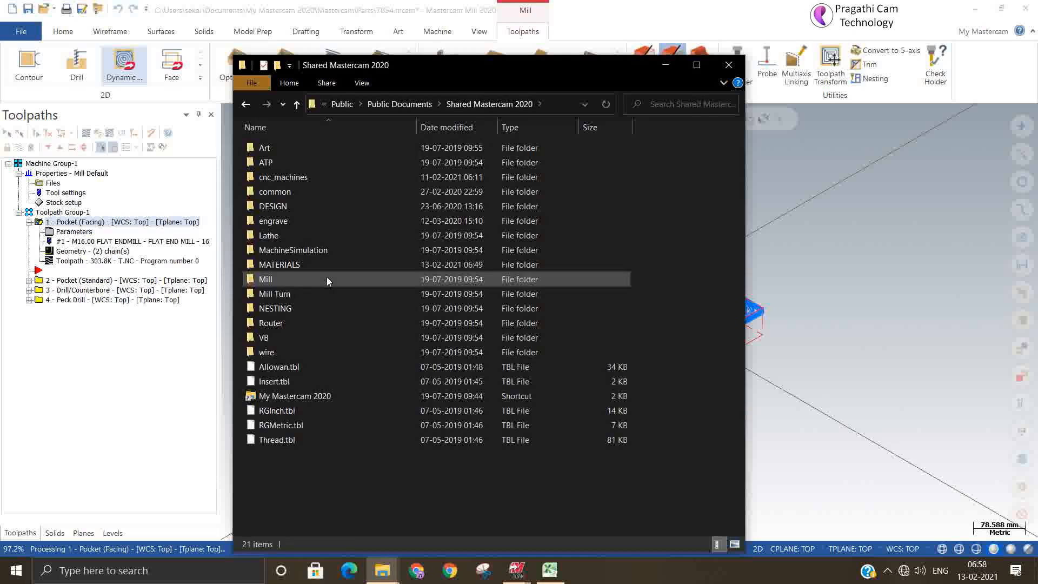
{"action": "double_click", "coordinate": [288, 265]}
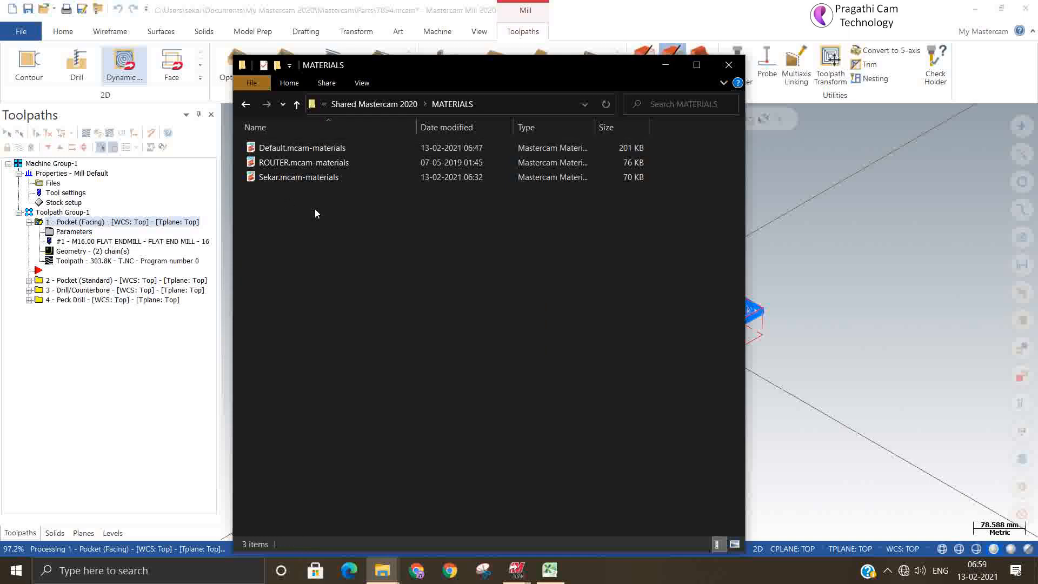
Step: Open the custom .mcam-materials library file listed beneath ROUTER.mcam-materials in WordPad
{"action": "left_click", "coordinate": [286, 178]}
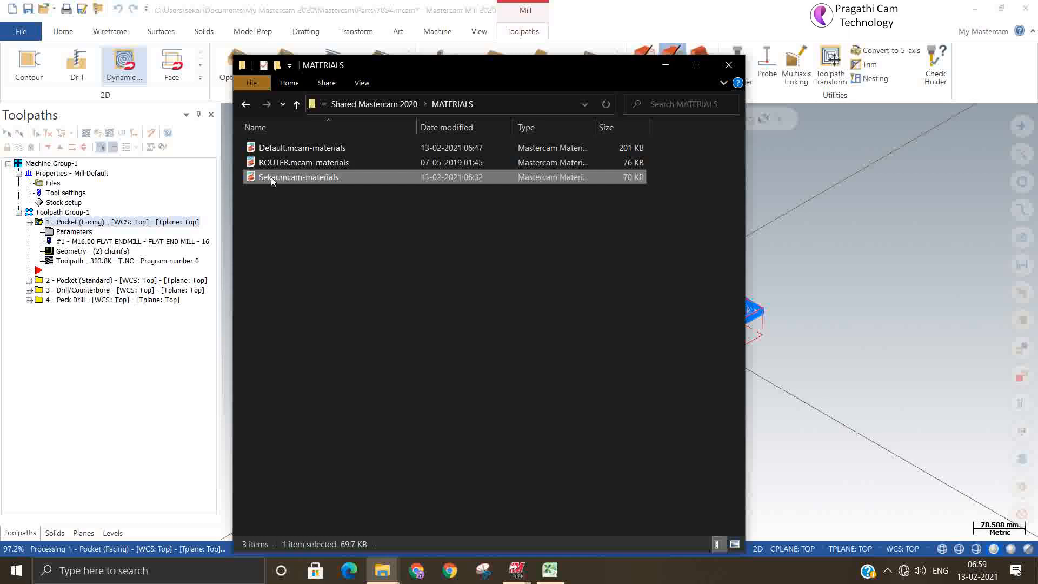
{"action": "right_click", "coordinate": [270, 177]}
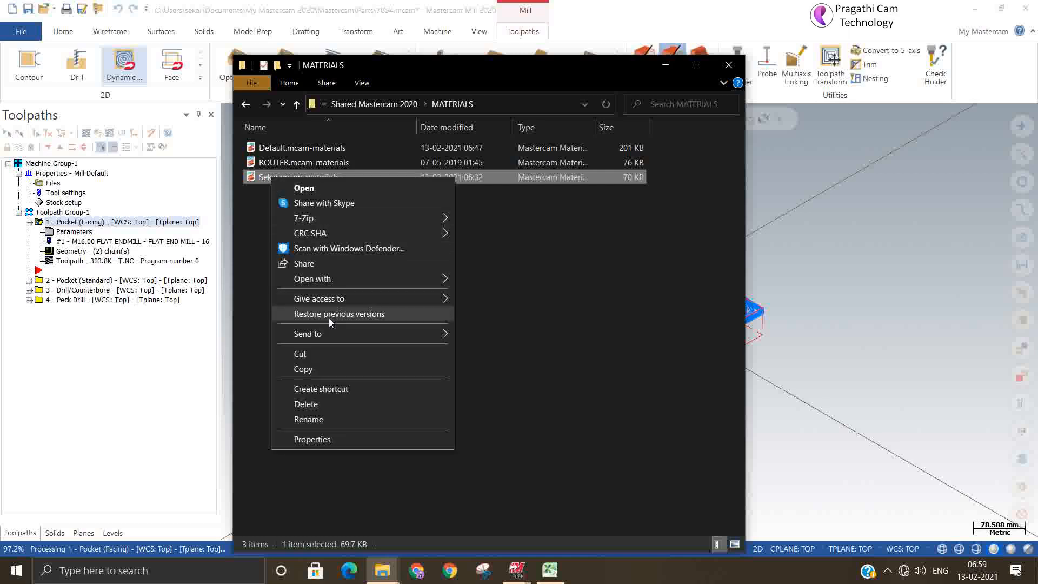
{"action": "mouse_move", "coordinate": [325, 279]}
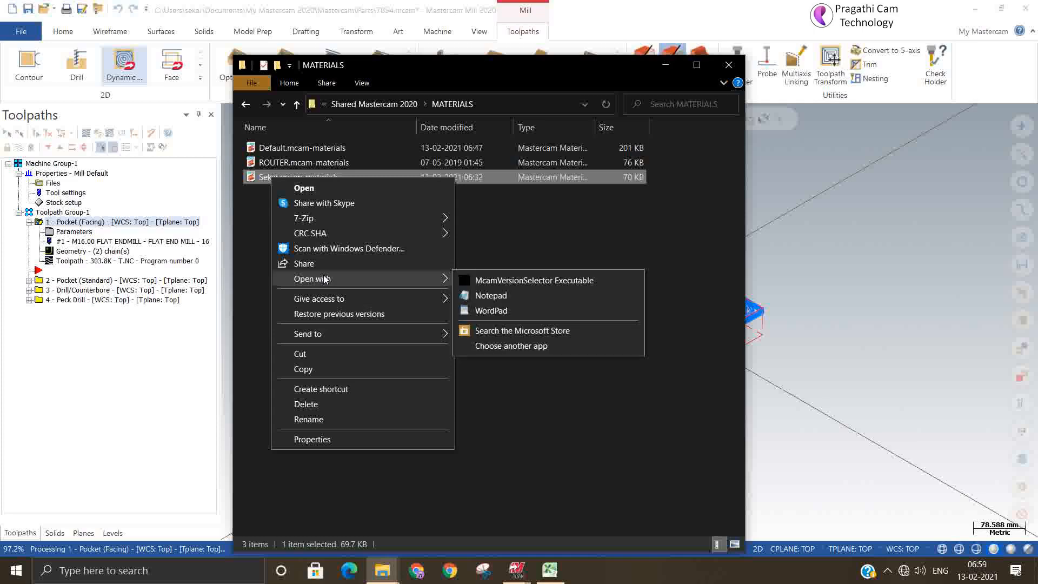
{"action": "left_click", "coordinate": [496, 311]}
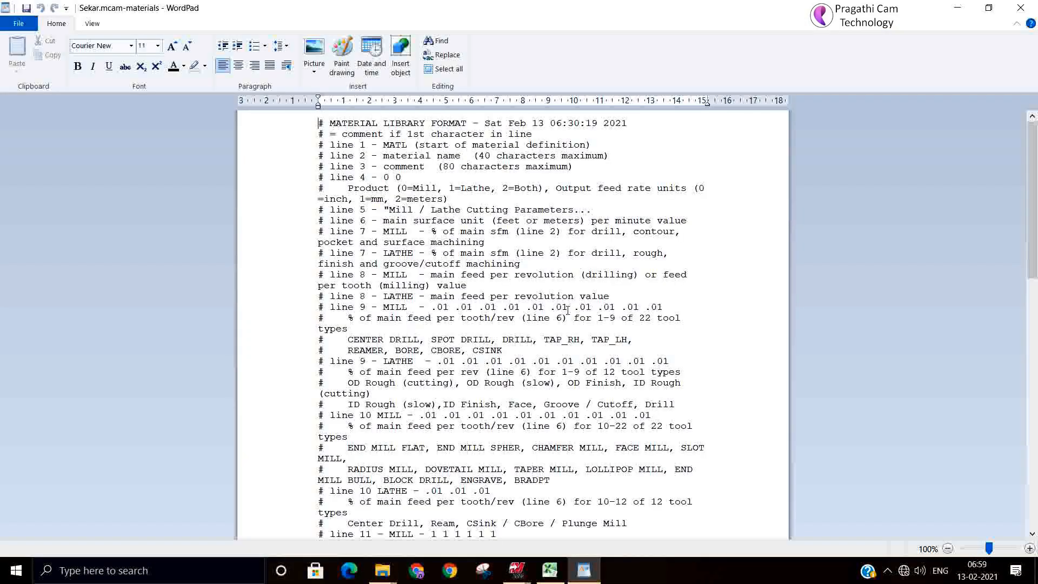
Step: Examine the library file's format notes and the lathe and mill cutting parameters of its aluminum material definitions
{"action": "scroll", "coordinate": [552, 292], "scroll_direction": "down", "scroll_amount": 12}
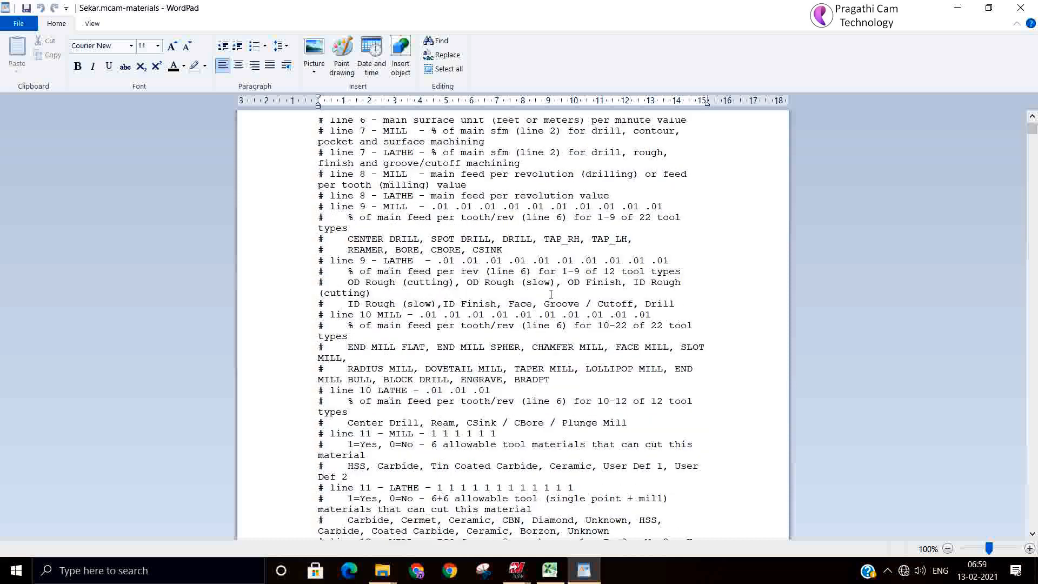
{"action": "scroll", "coordinate": [551, 293], "scroll_direction": "down", "scroll_amount": 3}
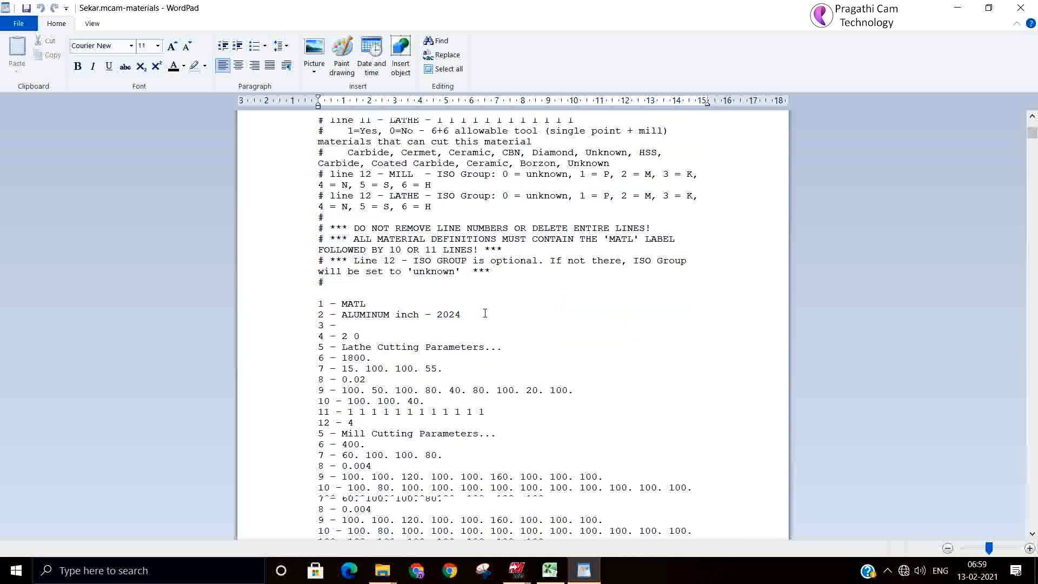
{"action": "scroll", "coordinate": [485, 313], "scroll_direction": "down", "scroll_amount": 4}
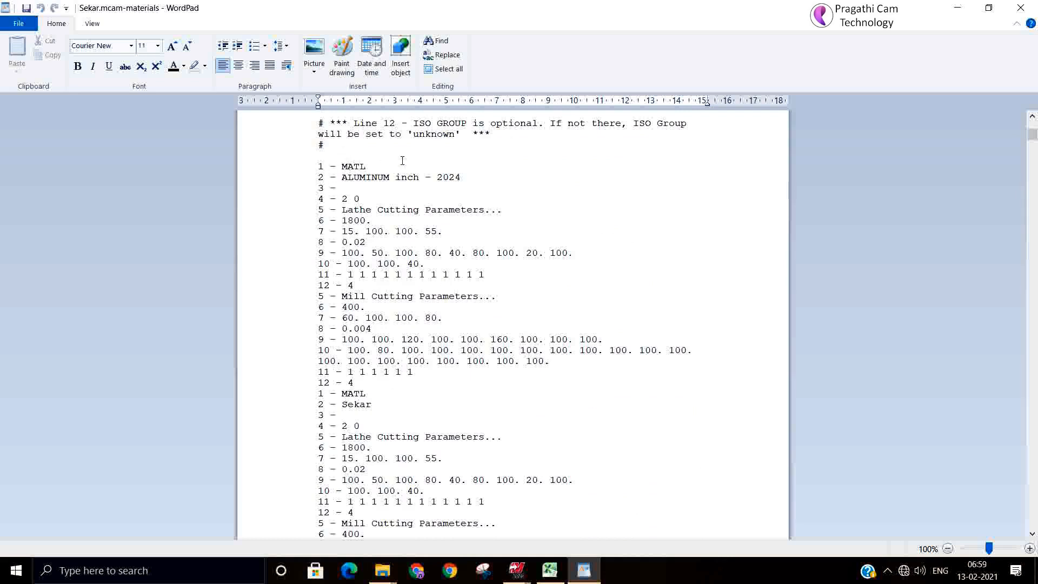
{"action": "scroll", "coordinate": [443, 366], "scroll_direction": "down", "scroll_amount": 3}
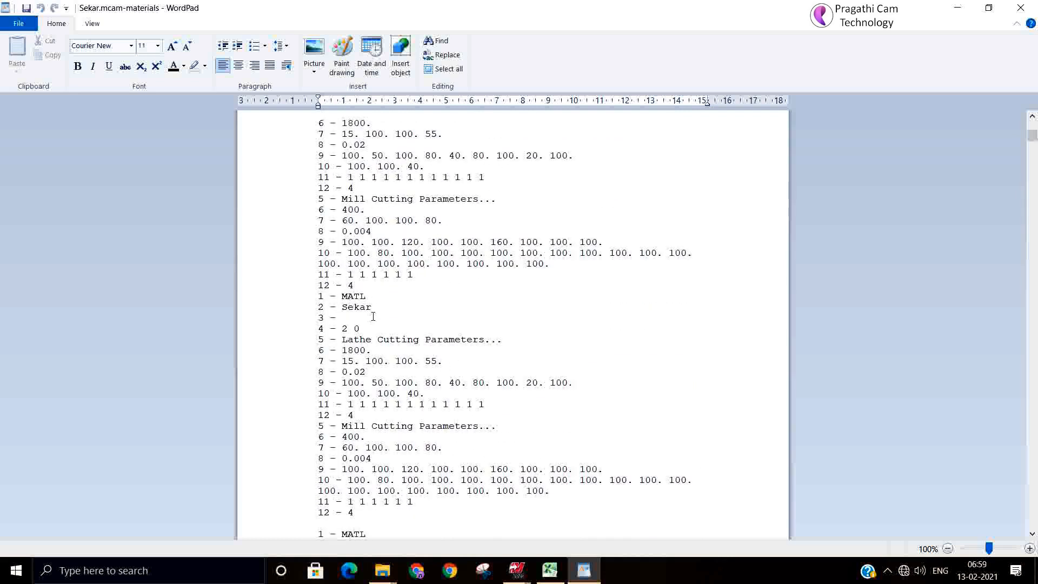
{"action": "scroll", "coordinate": [373, 316], "scroll_direction": "down", "scroll_amount": 6}
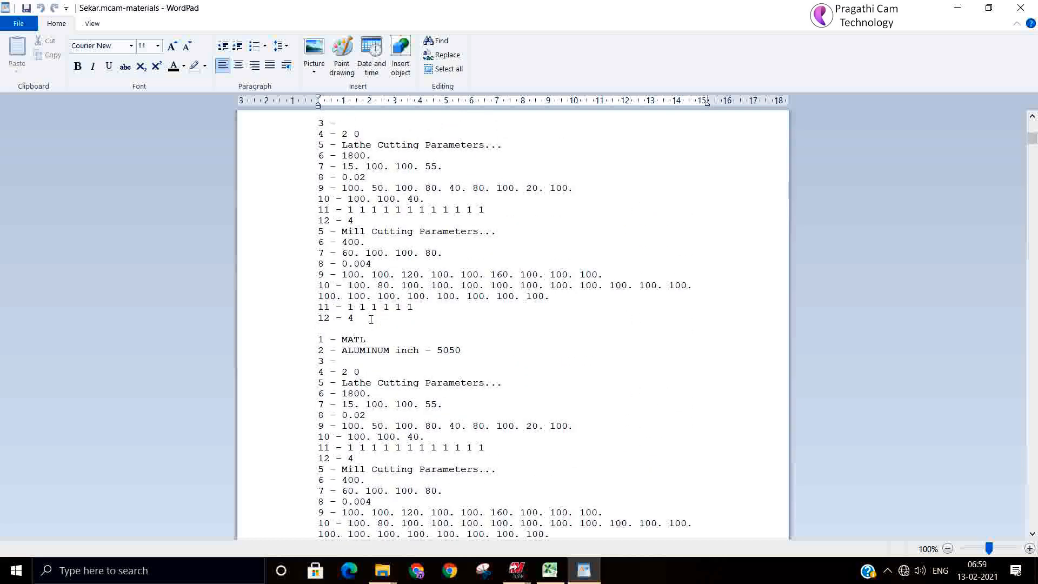
{"action": "scroll", "coordinate": [371, 319], "scroll_direction": "down", "scroll_amount": 1}
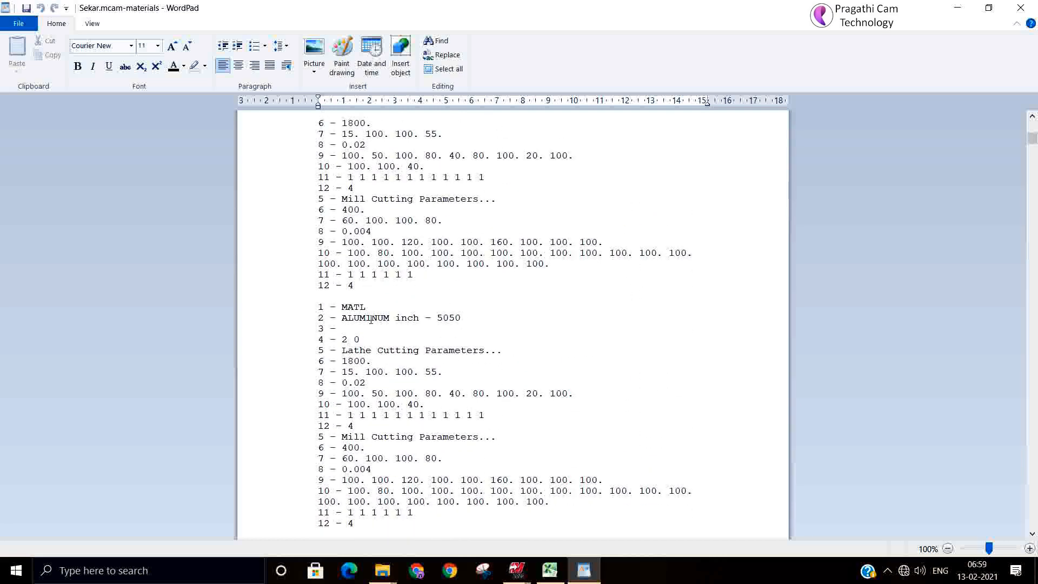
{"action": "scroll", "coordinate": [371, 319], "scroll_direction": "down", "scroll_amount": 10}
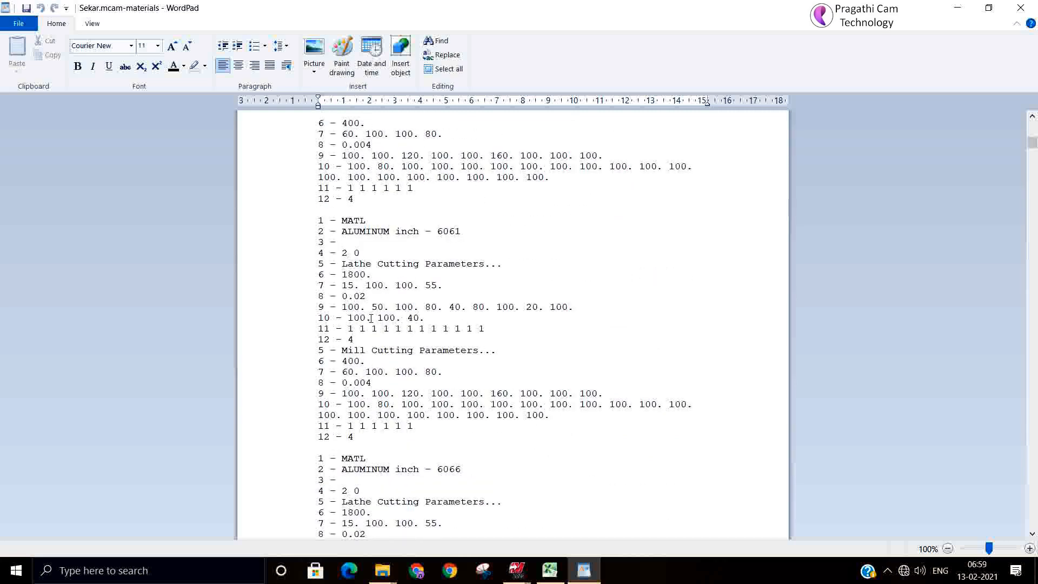
{"action": "scroll", "coordinate": [370, 317], "scroll_direction": "down", "scroll_amount": 10}
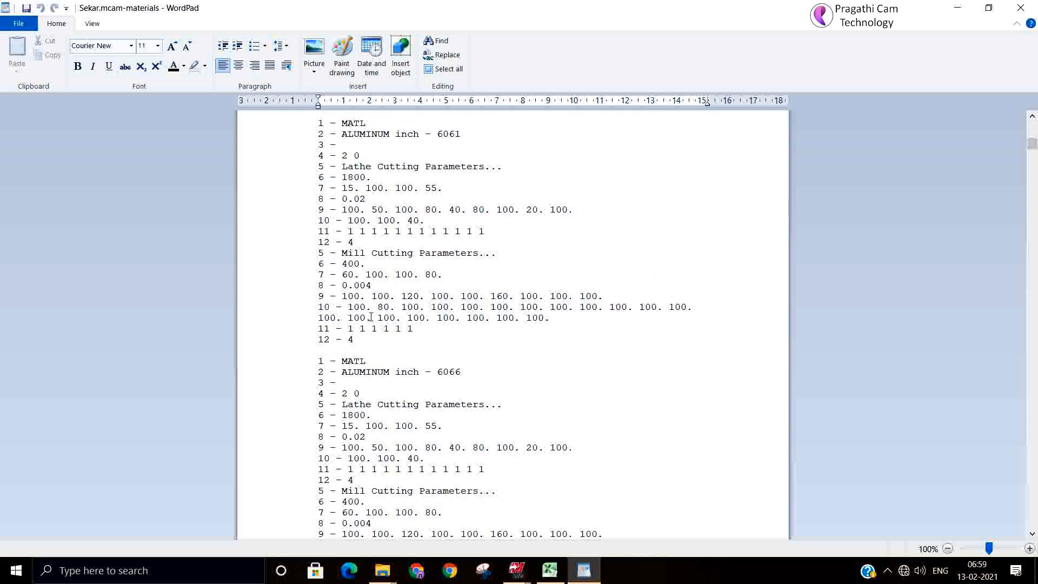
{"action": "scroll", "coordinate": [371, 312], "scroll_direction": "down", "scroll_amount": 20}
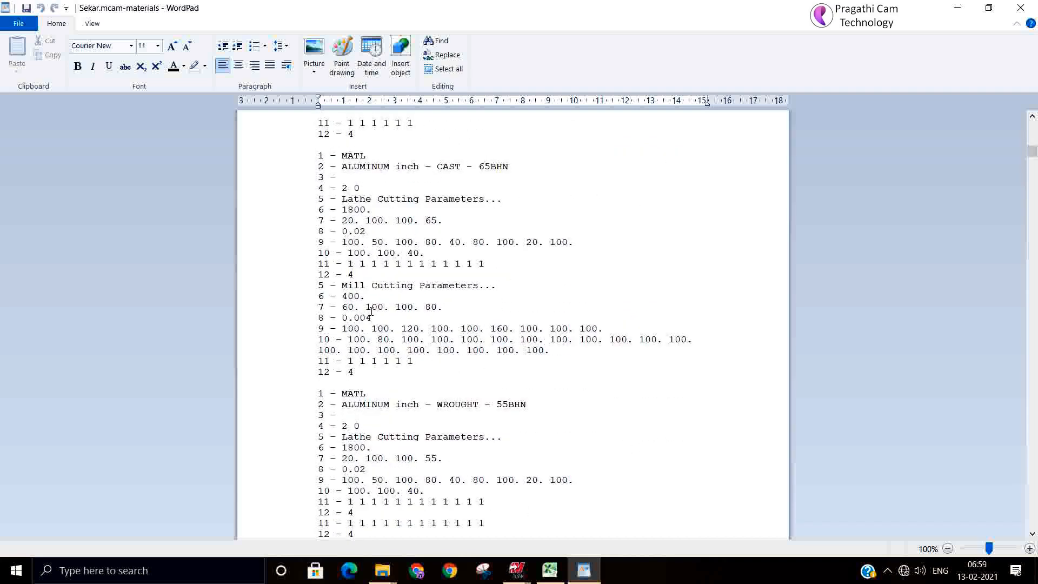
{"action": "scroll", "coordinate": [371, 312], "scroll_direction": "down", "scroll_amount": 4}
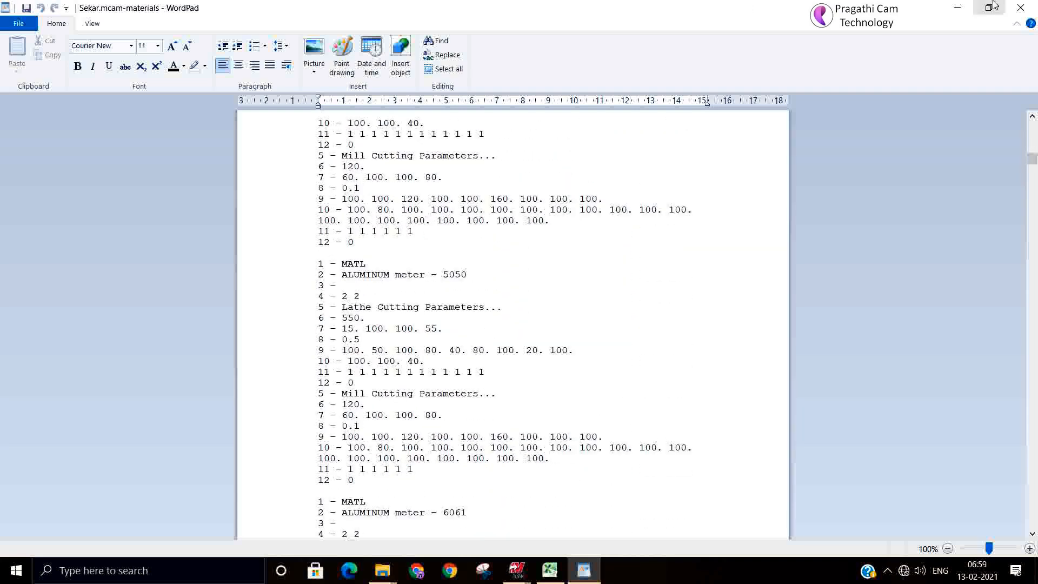
Step: Close the material library text and the MATERIALS folder window to return to Mastercam
{"action": "left_click", "coordinate": [1020, 8]}
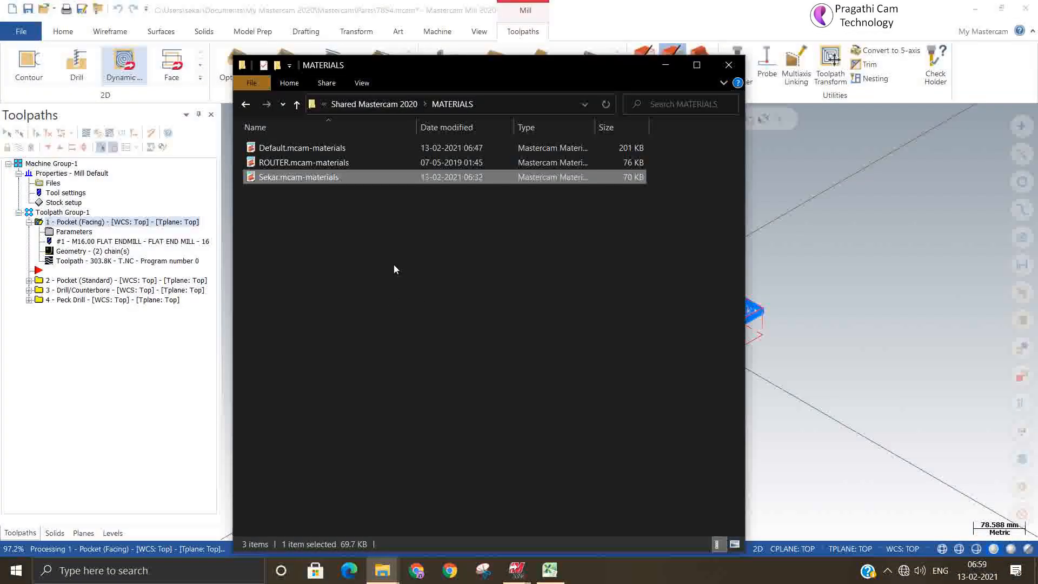
{"action": "left_click", "coordinate": [303, 148]}
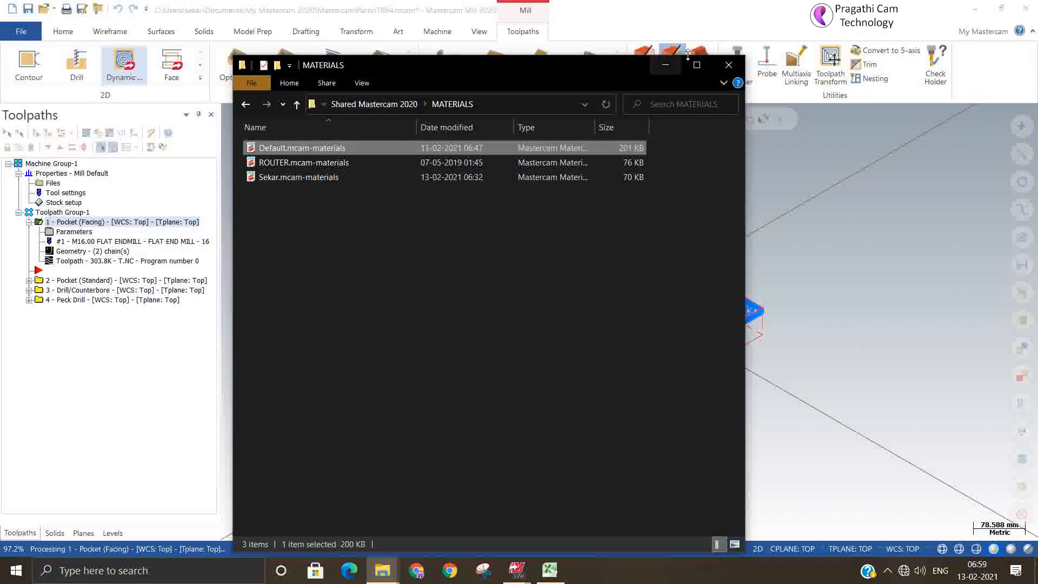
{"action": "left_click", "coordinate": [728, 65]}
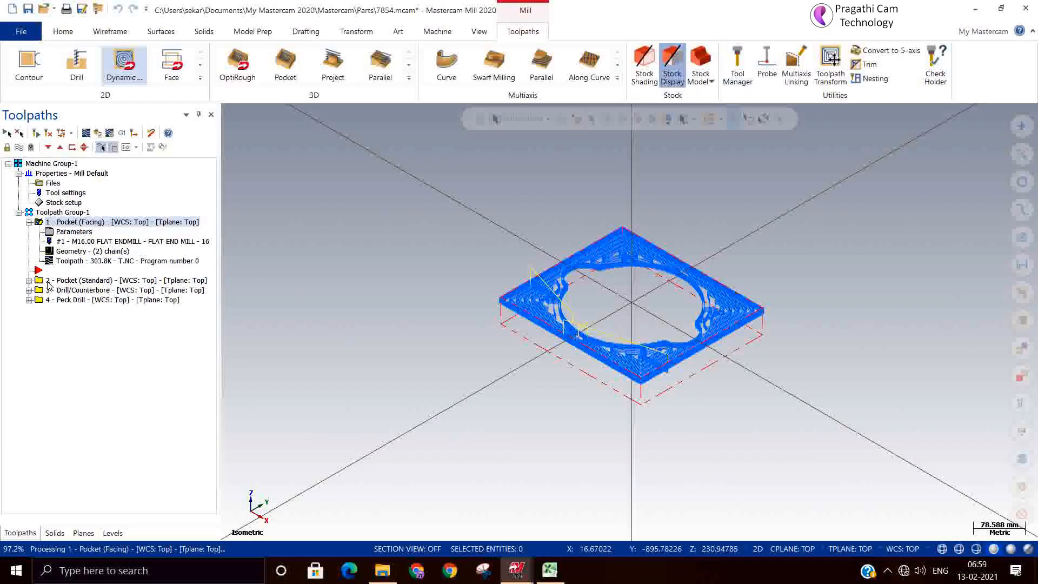
Step: Expand the Pocket (Standard) operation and view the machine group's Mill Default machine definition, leaving it without saving
{"action": "left_click", "coordinate": [29, 280]}
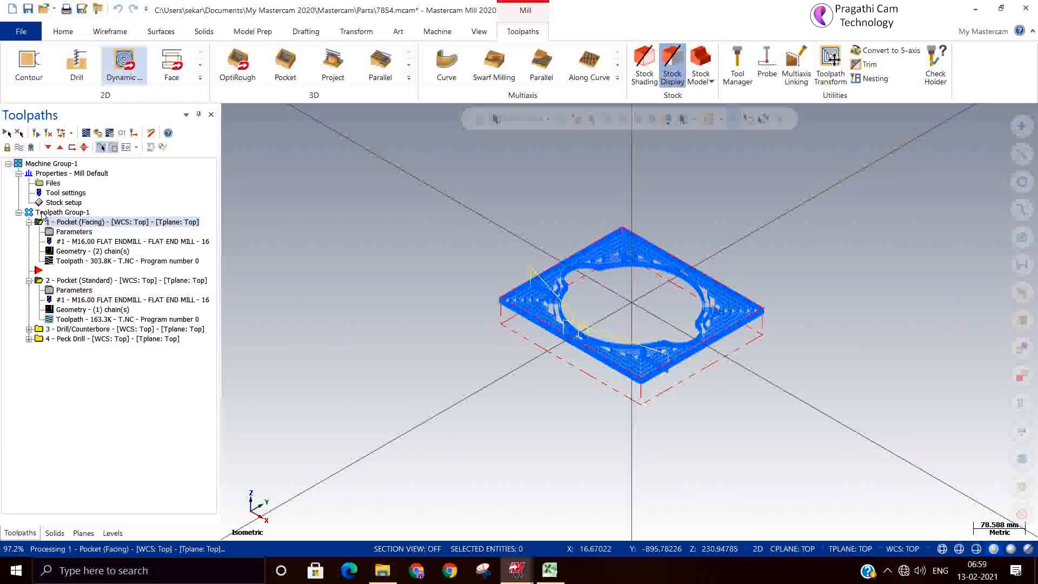
{"action": "left_click", "coordinate": [48, 183]}
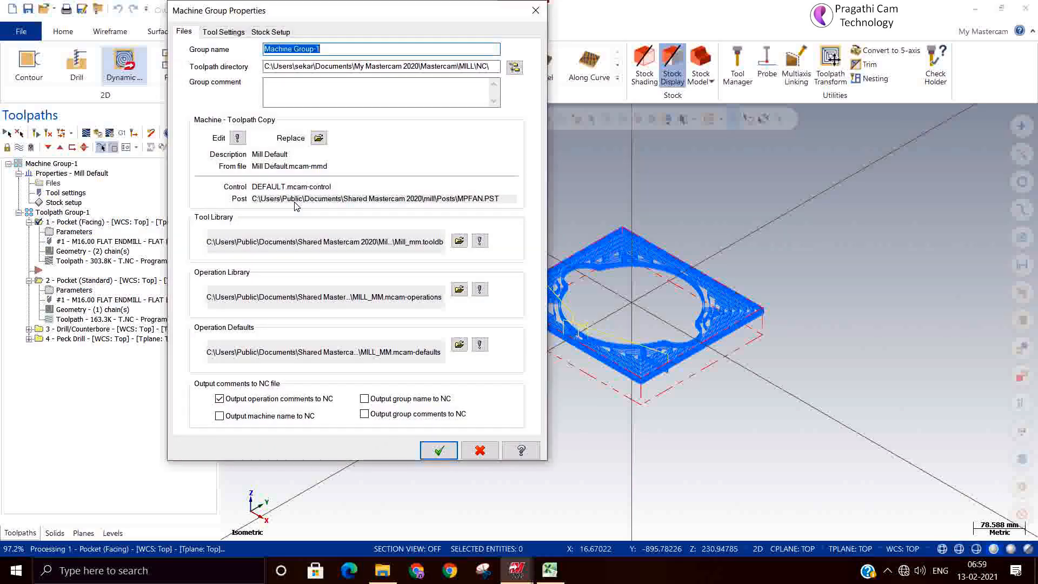
{"action": "left_click", "coordinate": [238, 138]}
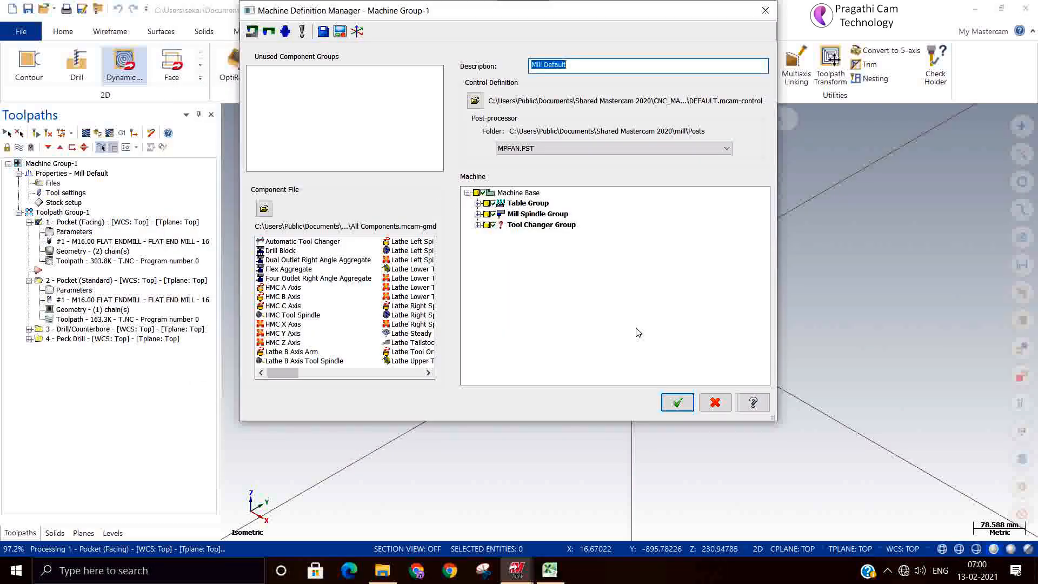
{"action": "left_click", "coordinate": [726, 406]}
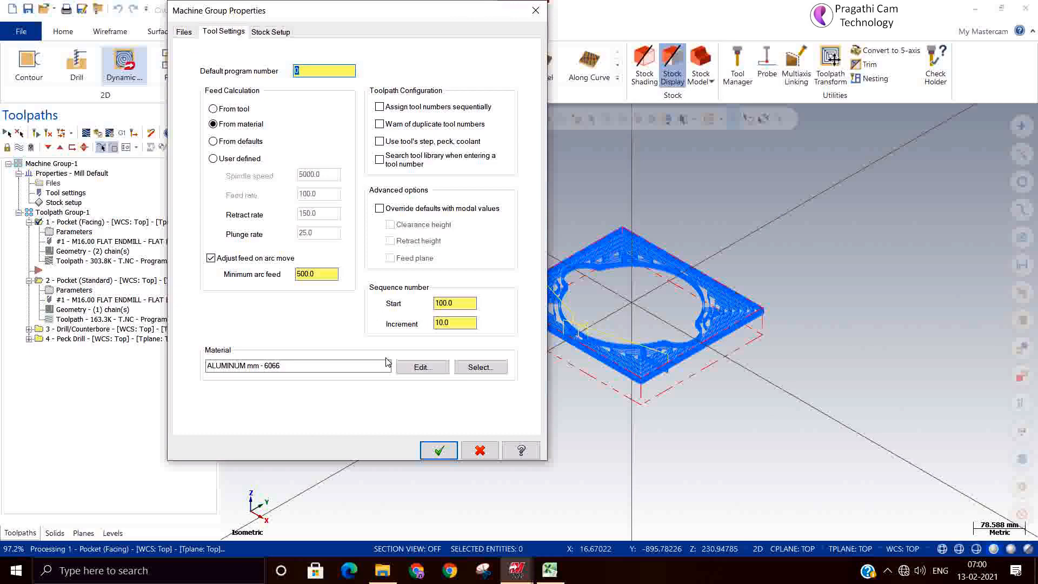
Step: Review the base cutting speed and feed per tooth in the stock material's definition, and accept the machine group properties
{"action": "left_click", "coordinate": [423, 367]}
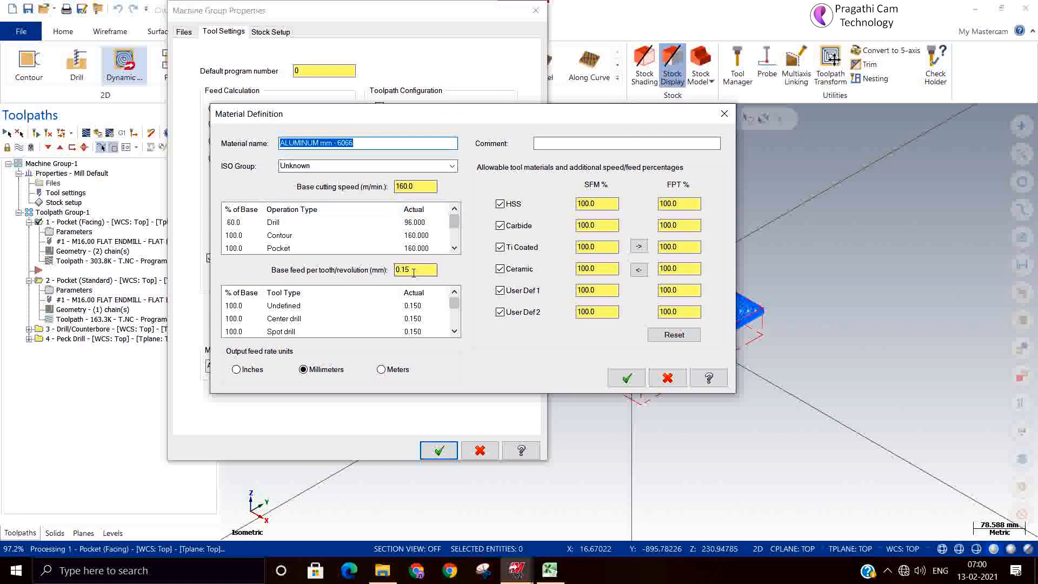
{"action": "left_click", "coordinate": [626, 377]}
{"action": "left_click", "coordinate": [440, 451]}
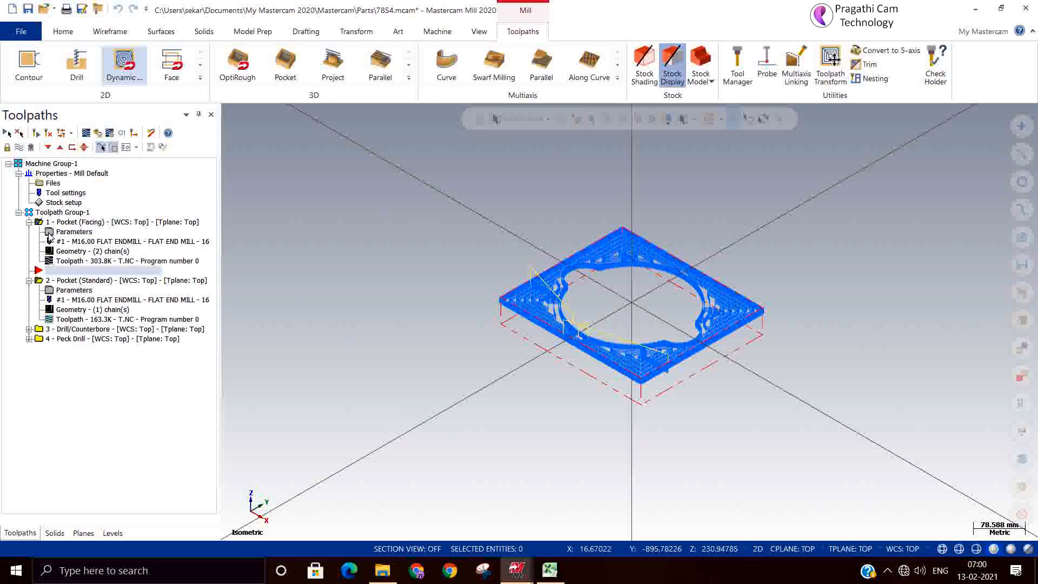
Step: Check the cutting speed and feed per tooth in the Pocket (Facing) tool parameters, and close them
{"action": "left_click", "coordinate": [48, 233]}
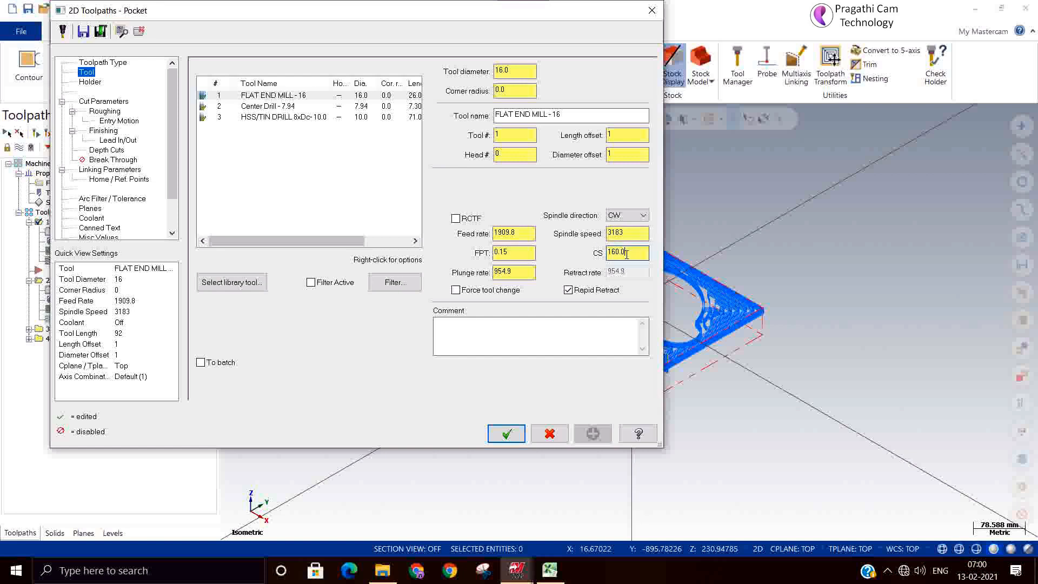
{"action": "left_click", "coordinate": [519, 254]}
{"action": "left_click", "coordinate": [652, 11]}
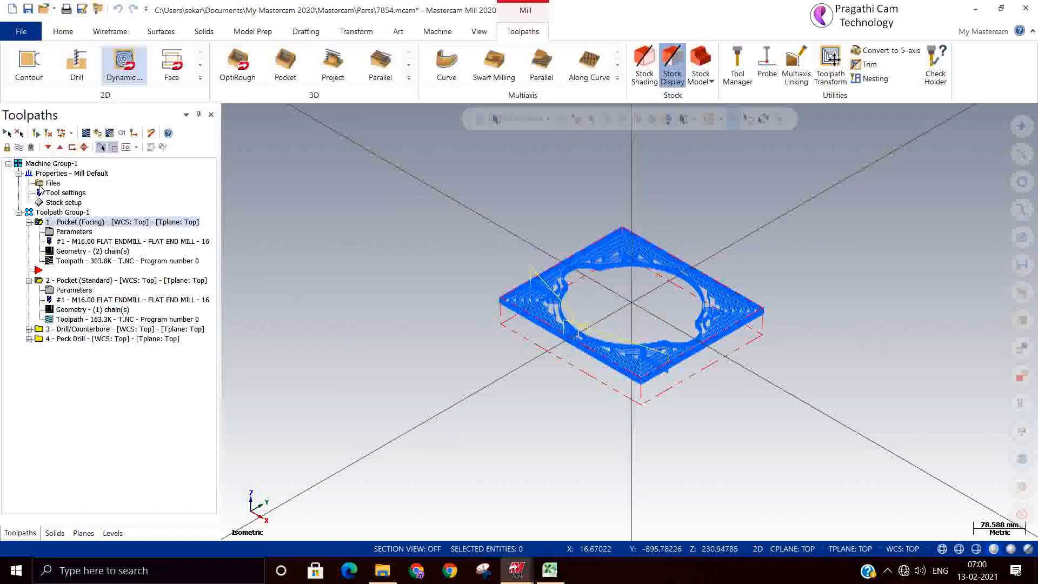
Step: Browse the millimetre materials in the Mill - library source and its library options from the machine group's tool settings, closing the list without choosing
{"action": "left_click", "coordinate": [44, 184]}
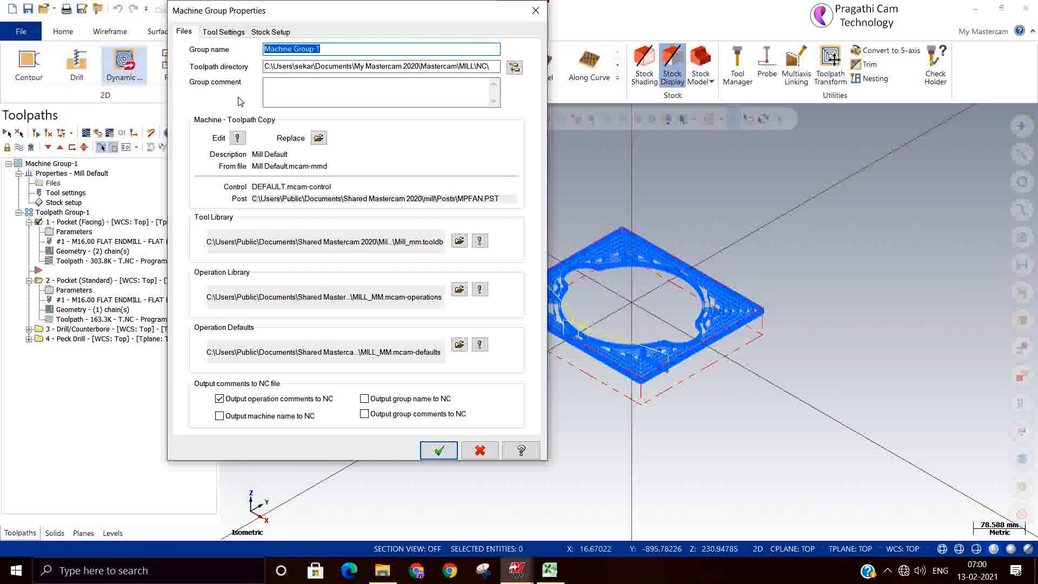
{"action": "left_click", "coordinate": [223, 31]}
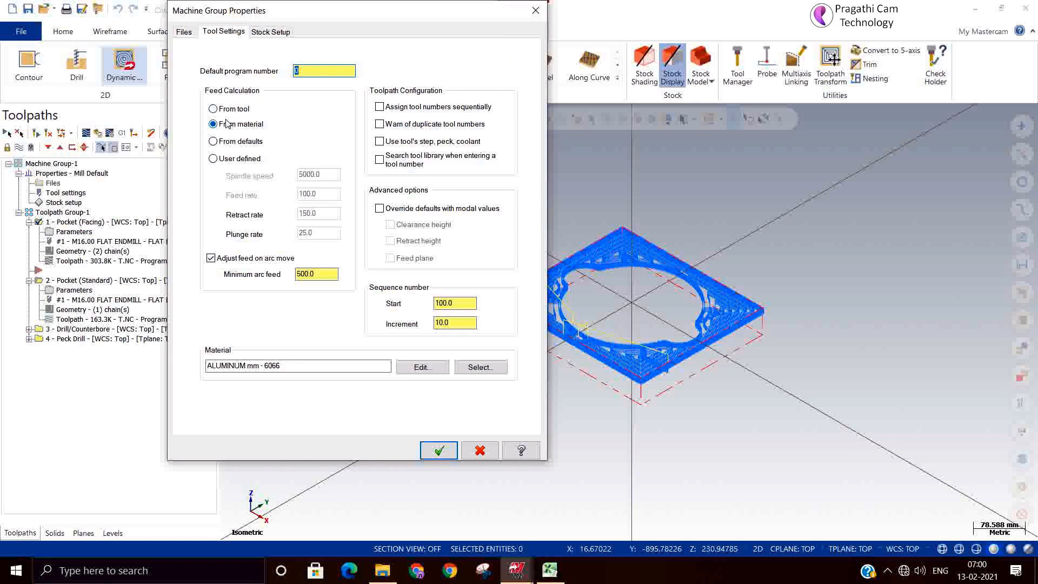
{"action": "left_click", "coordinate": [224, 110]}
{"action": "left_click", "coordinate": [468, 368]}
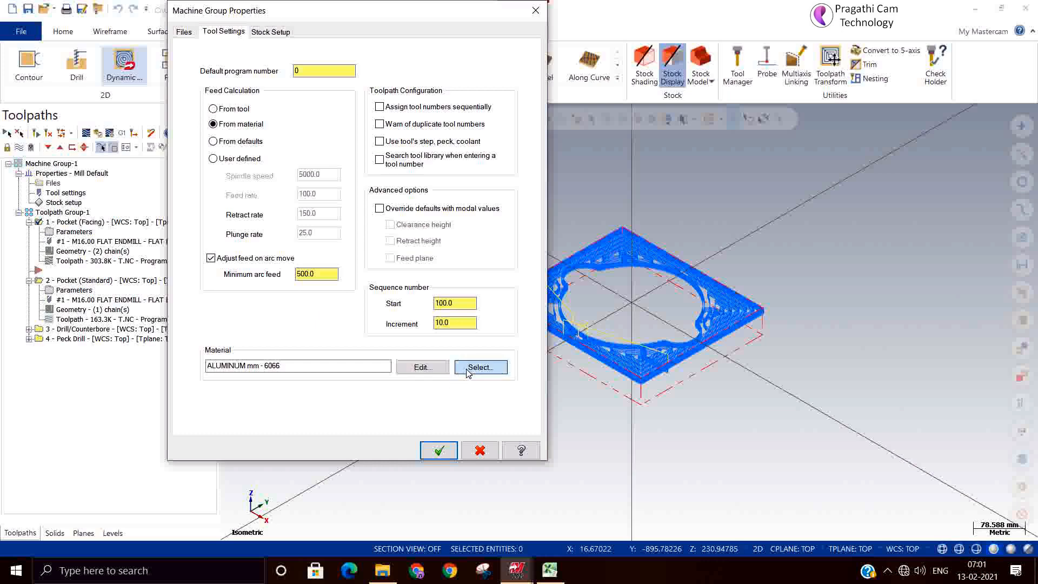
{"action": "left_click", "coordinate": [133, 373]}
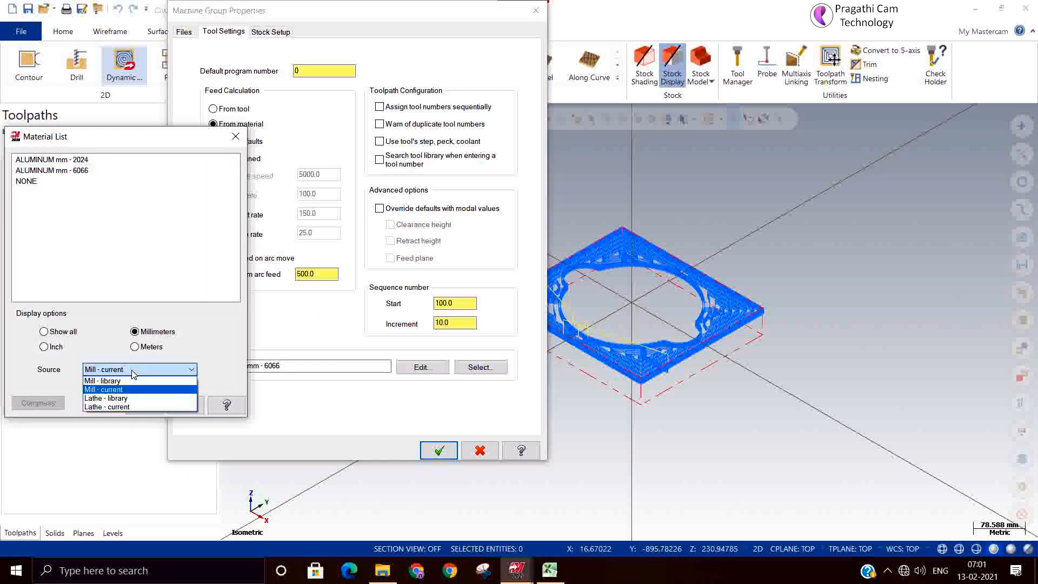
{"action": "left_click", "coordinate": [117, 381]}
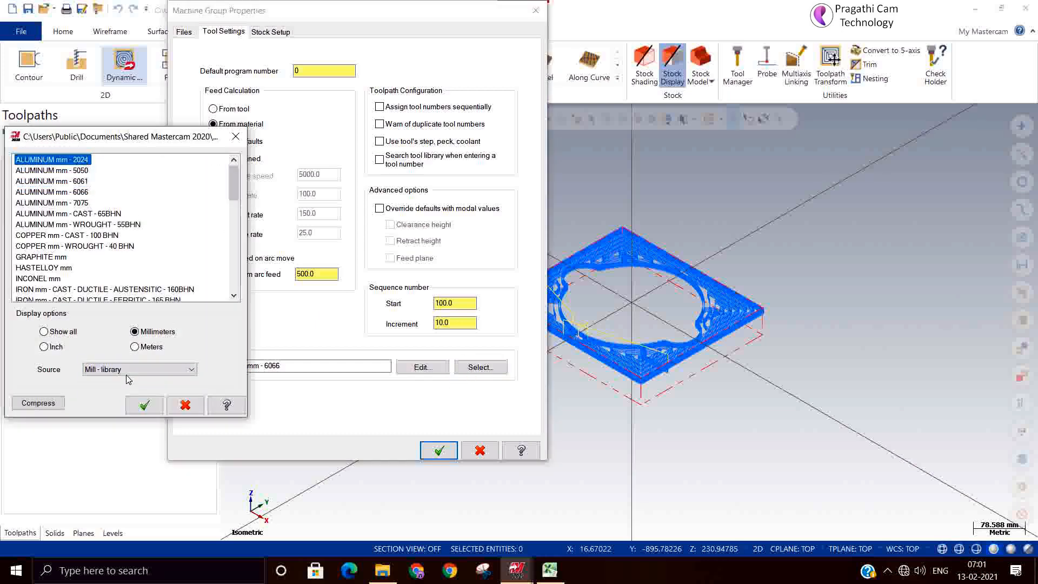
{"action": "left_click_drag", "start_coordinate": [228, 188], "coordinate": [221, 309]}
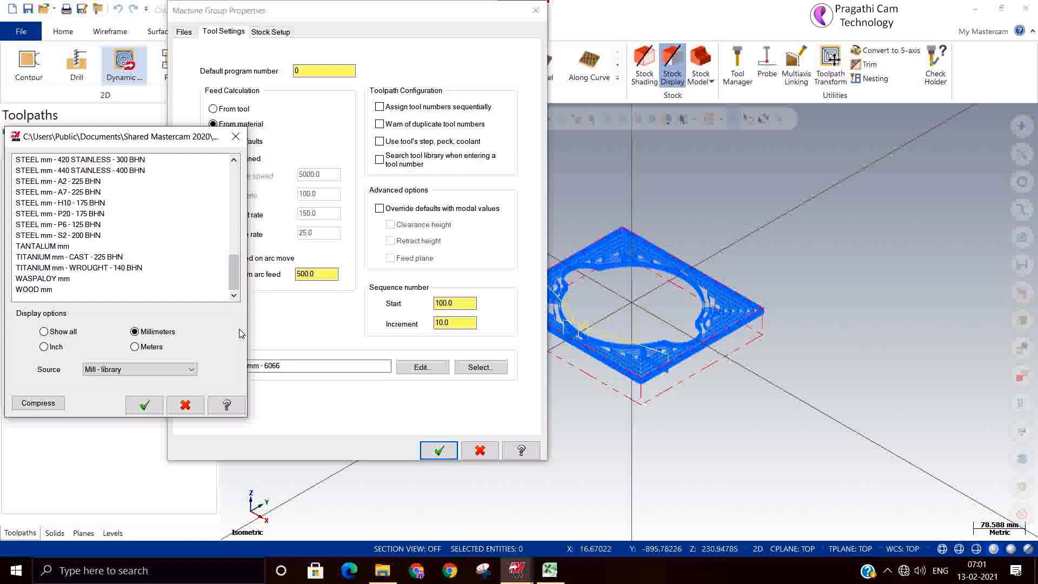
{"action": "left_click_drag", "start_coordinate": [234, 273], "coordinate": [234, 163]}
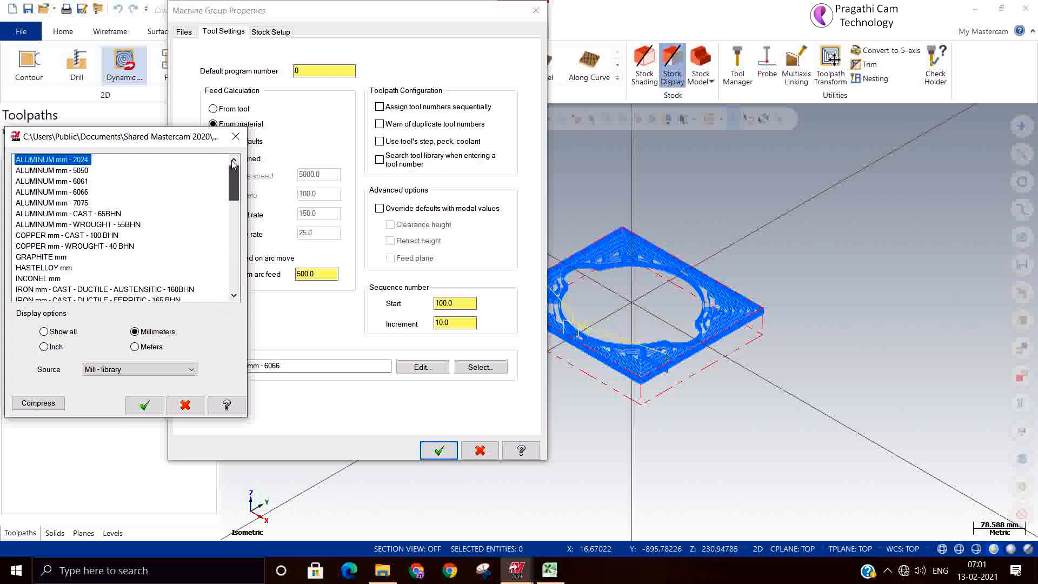
{"action": "right_click", "coordinate": [188, 140]}
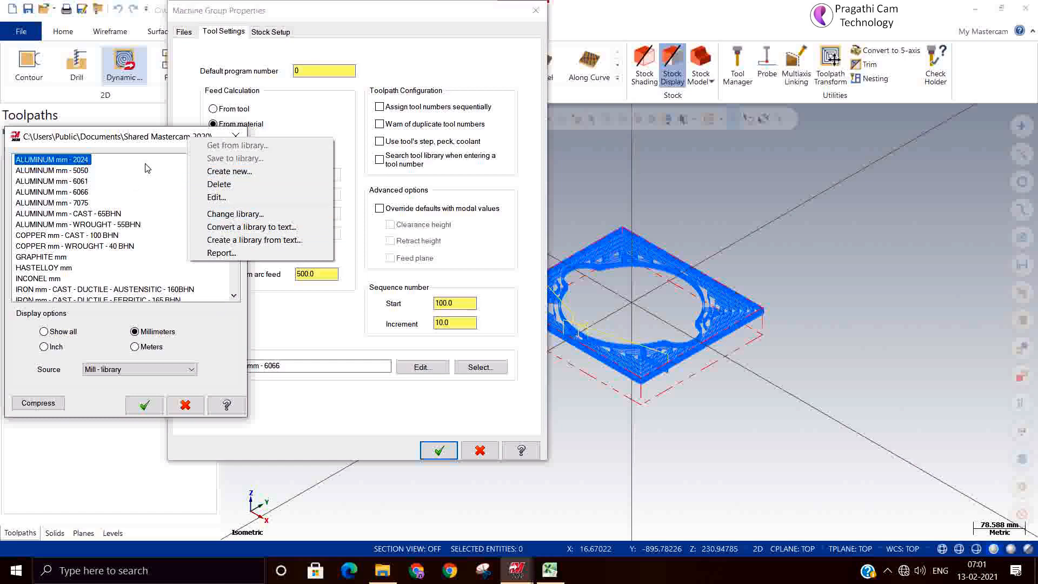
{"action": "left_click", "coordinate": [238, 137]}
{"action": "left_click", "coordinate": [237, 137]}
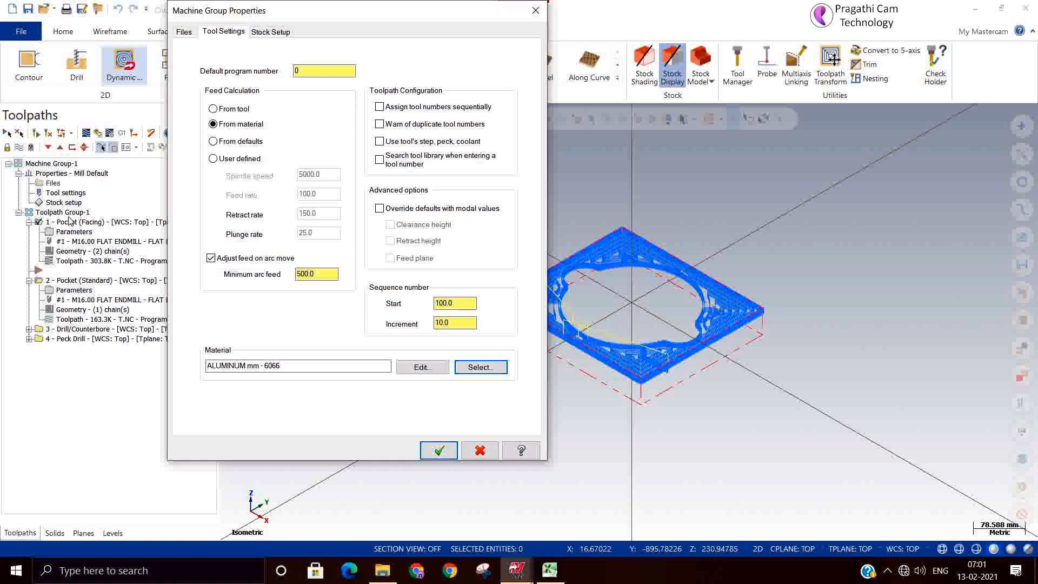
Step: Set the machine group's stock material to IRON mm - CAST - MALLEABLE - FERRITIC - 135 BHN from the Mill - library source
{"action": "left_click", "coordinate": [466, 368]}
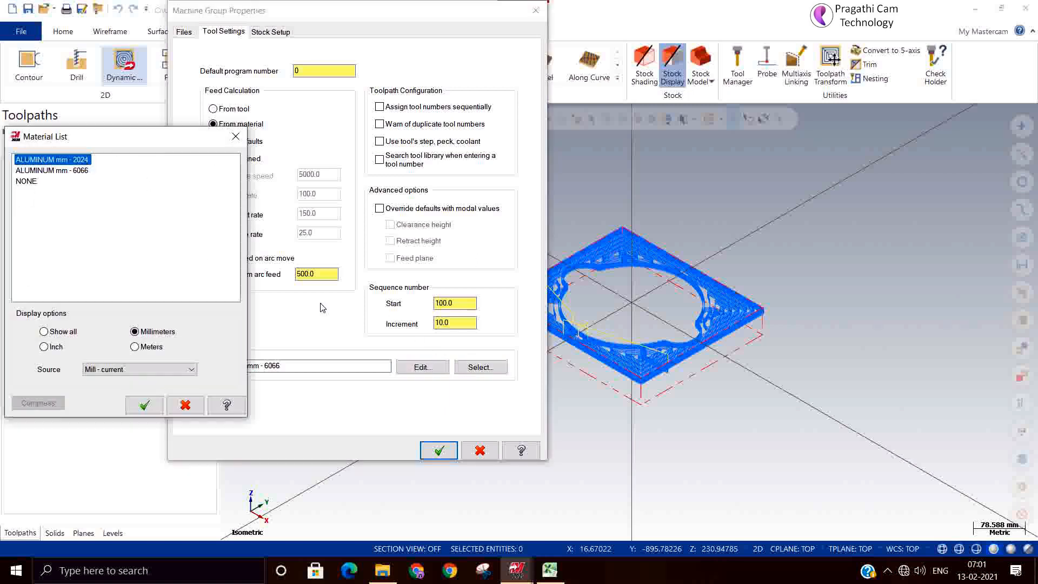
{"action": "left_click", "coordinate": [165, 369]}
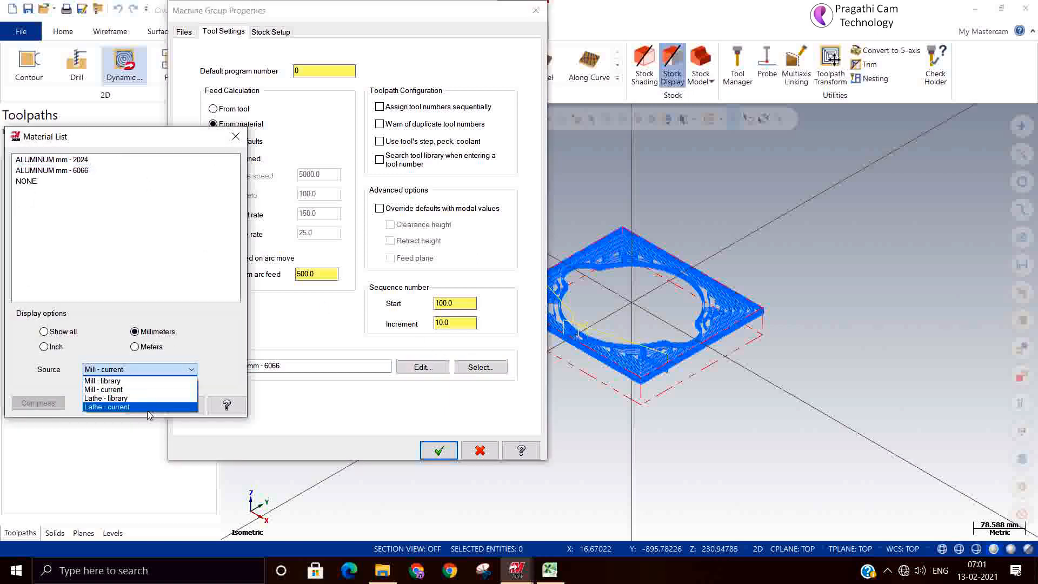
{"action": "left_click", "coordinate": [133, 381]}
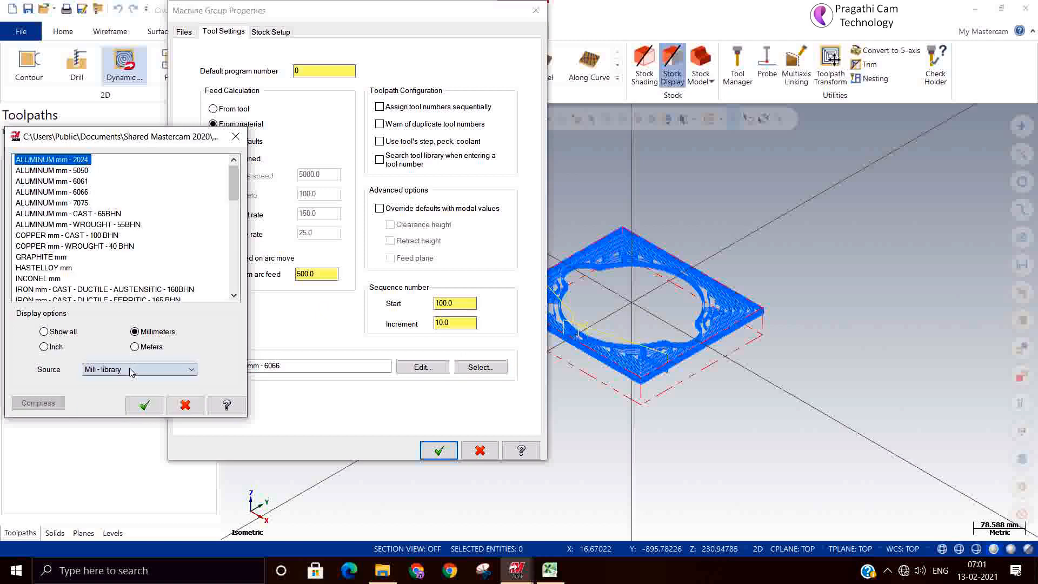
{"action": "left_click_drag", "start_coordinate": [236, 184], "coordinate": [227, 219]}
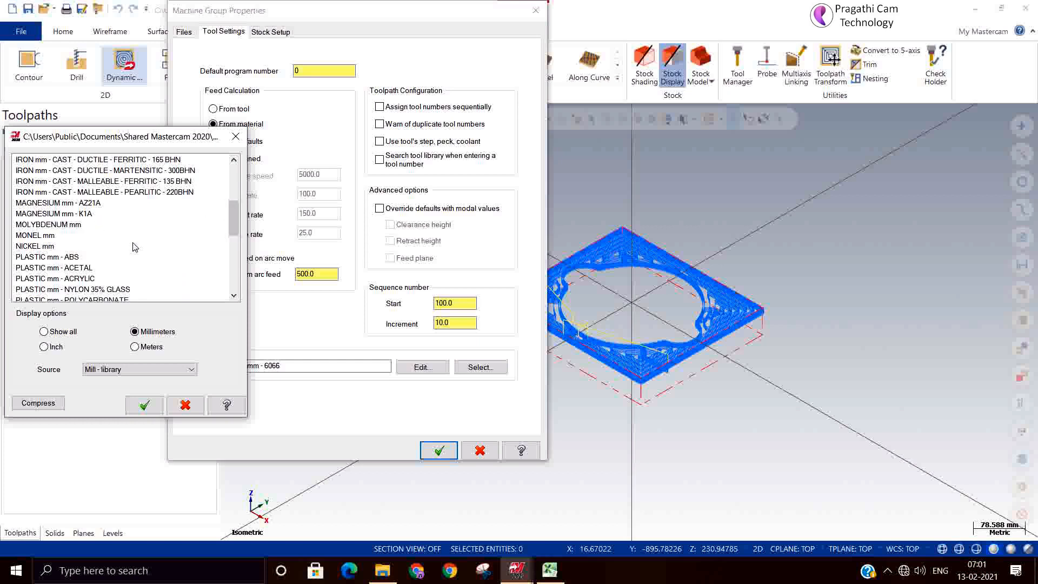
{"action": "left_click", "coordinate": [125, 182]}
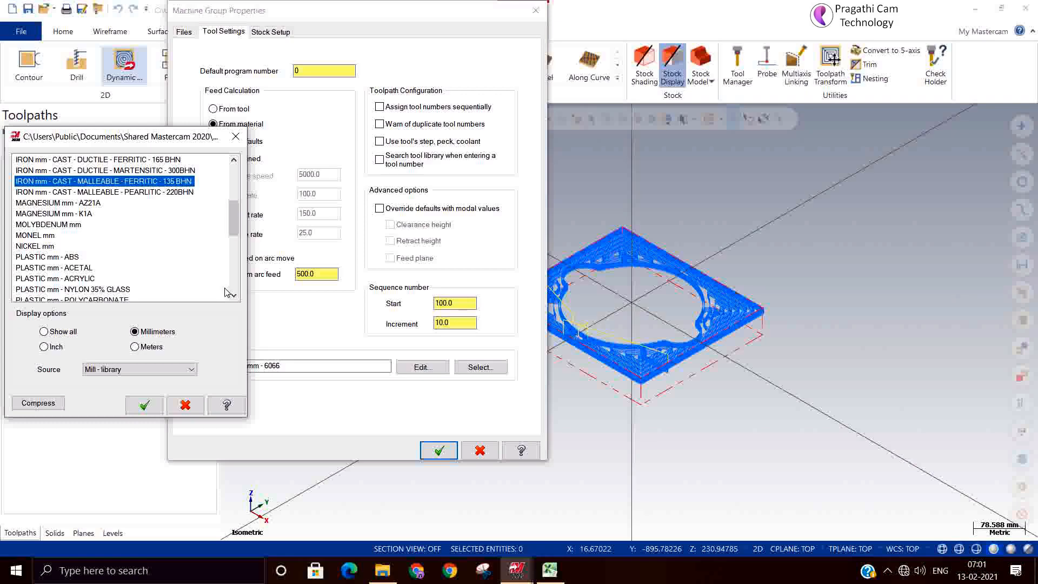
{"action": "left_click", "coordinate": [160, 401]}
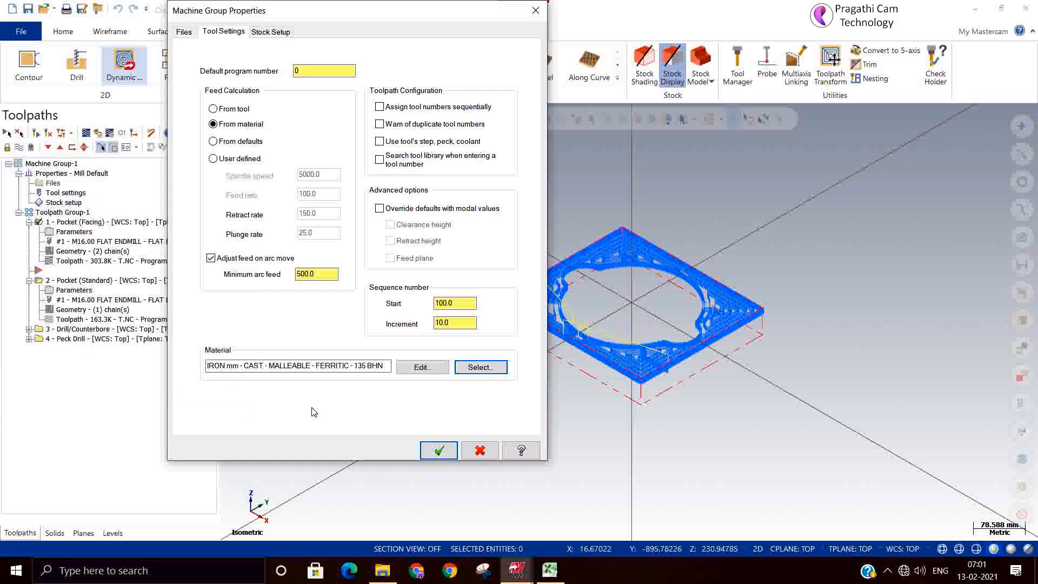
Step: Review the Pocket cutting speed in the iron's material definition, leave it unchanged, and accept the machine group properties
{"action": "left_click", "coordinate": [402, 371]}
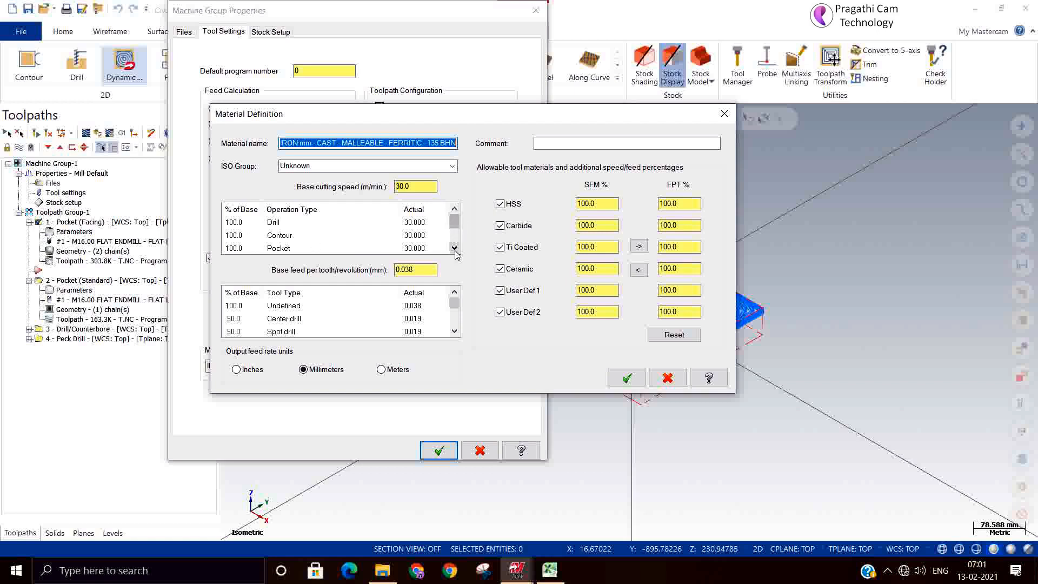
{"action": "left_click", "coordinate": [454, 248]}
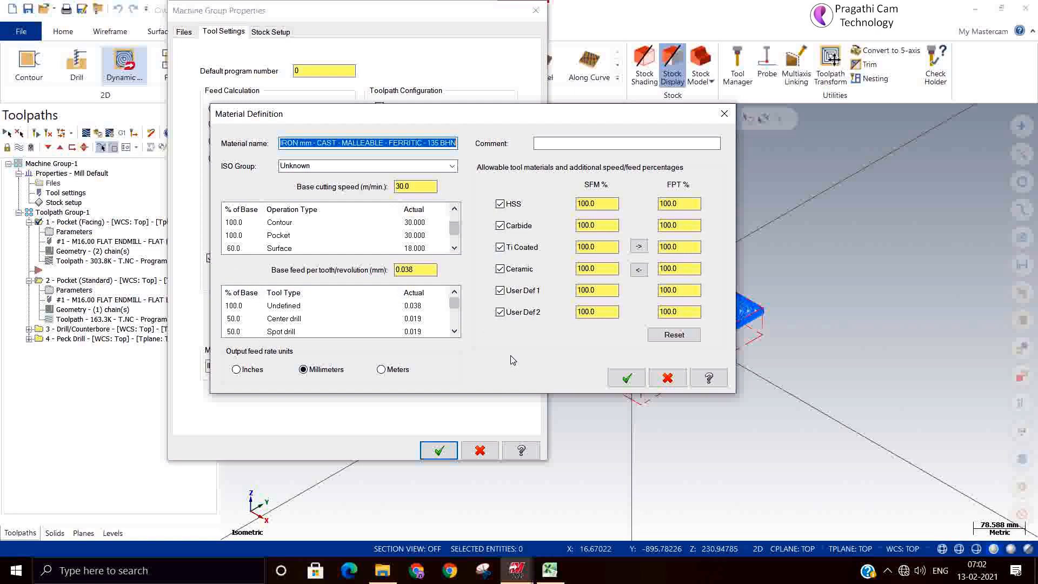
{"action": "left_click", "coordinate": [367, 234]}
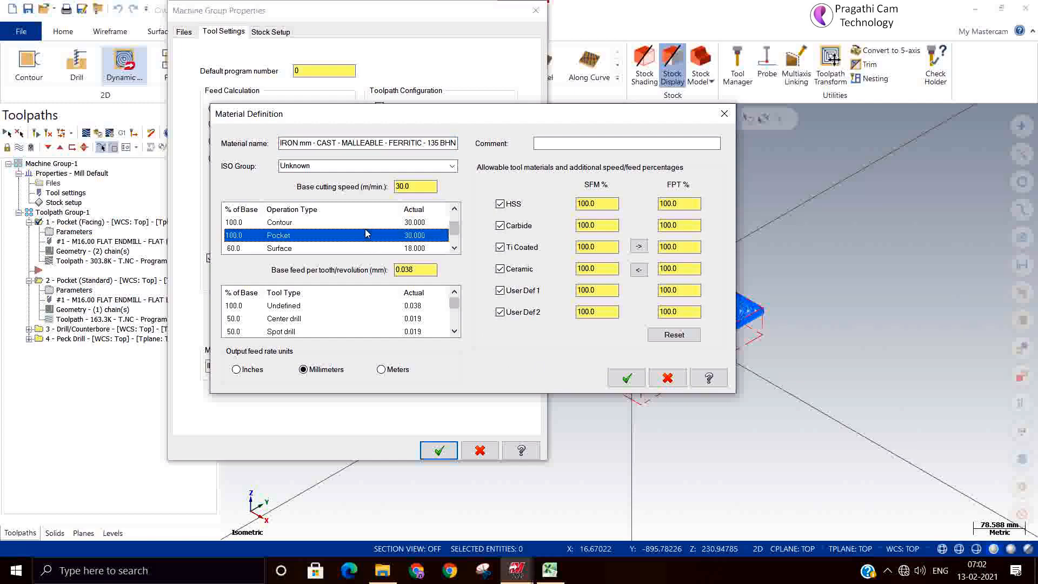
{"action": "left_click", "coordinate": [667, 378]}
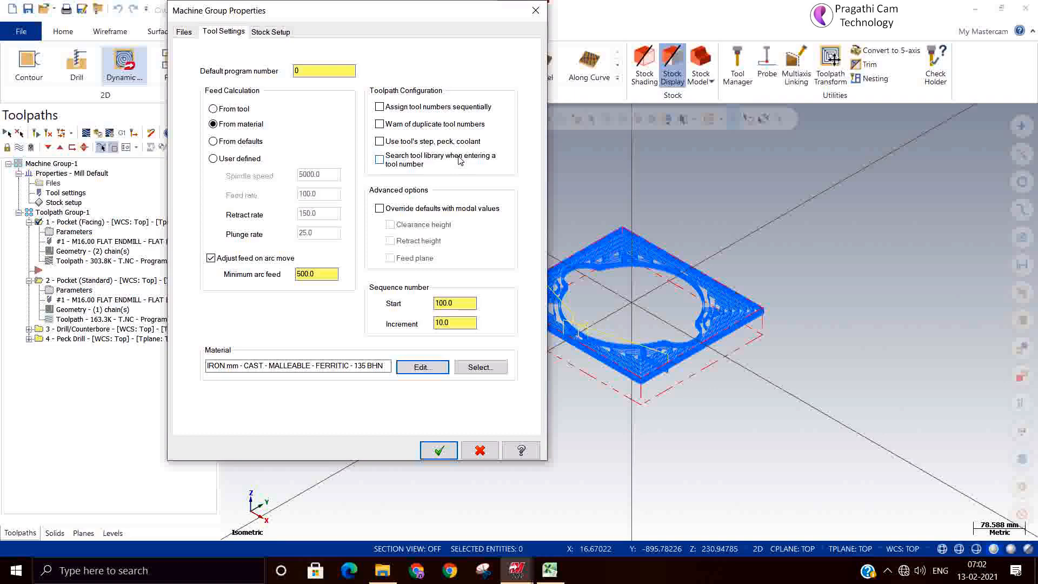
{"action": "left_click", "coordinate": [436, 450]}
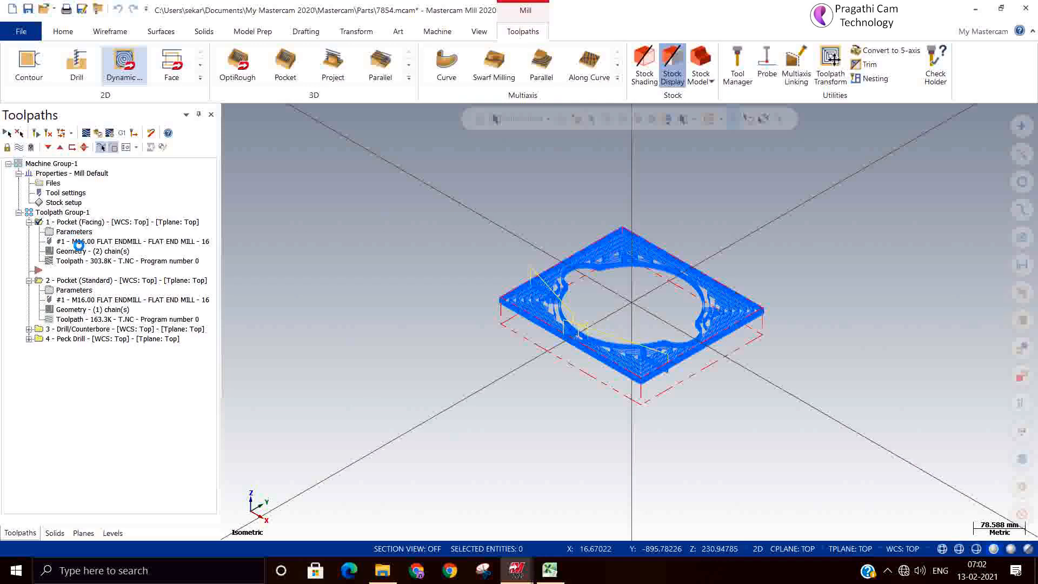
Step: Re-initialize the feeds and speeds of the FLAT END MILL - 16 in the Pocket (Facing) tool parameters
{"action": "right_click", "coordinate": [64, 233]}
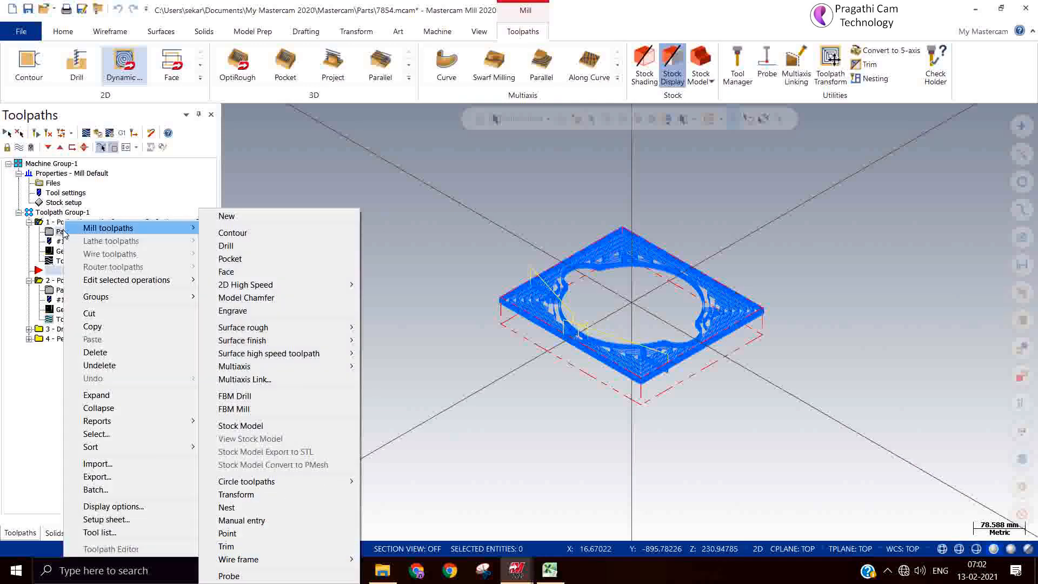
{"action": "left_click", "coordinate": [61, 232]}
{"action": "left_click", "coordinate": [60, 232]}
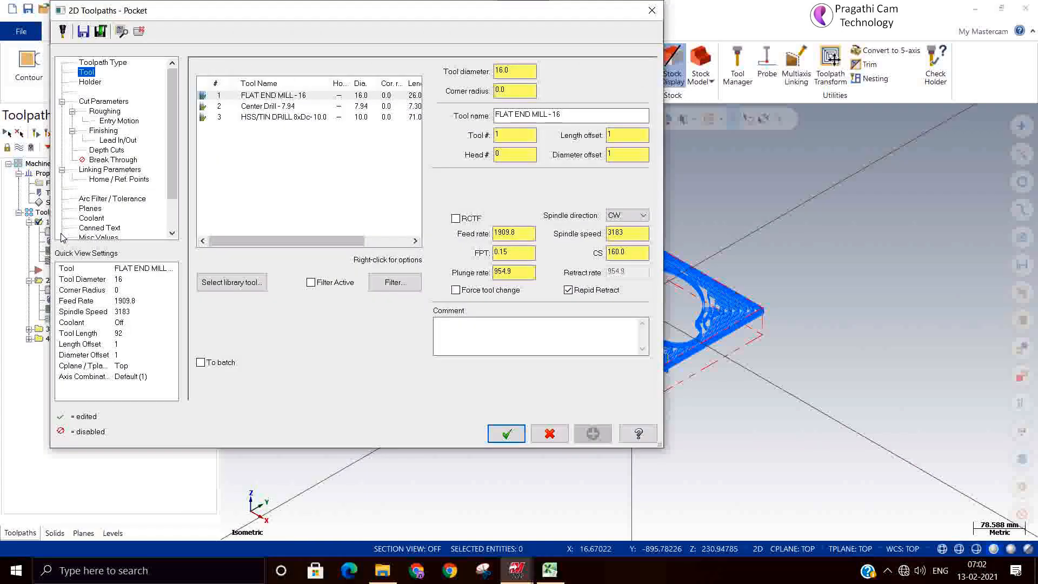
{"action": "right_click", "coordinate": [298, 99]}
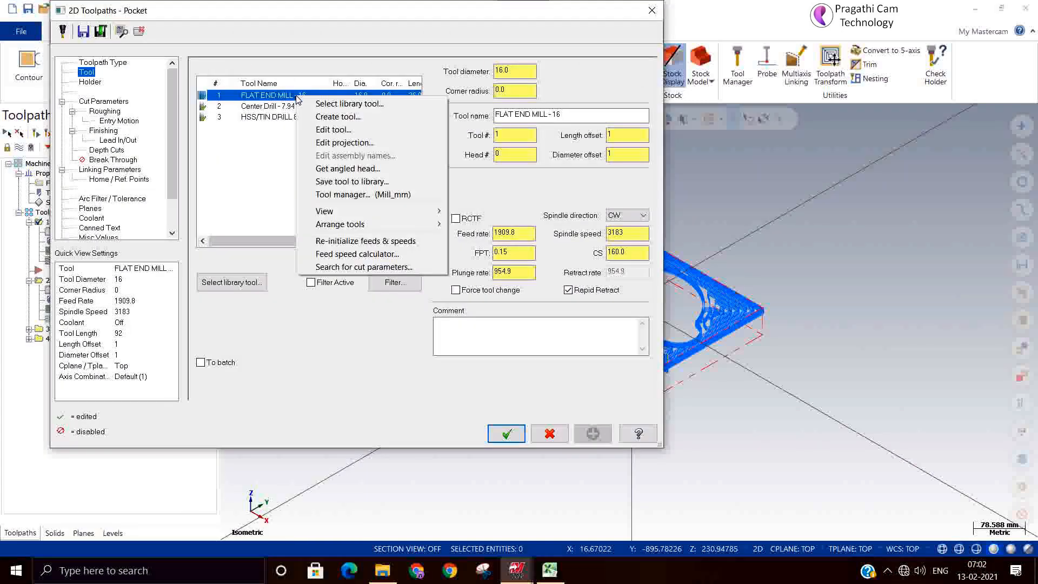
{"action": "left_click", "coordinate": [372, 241]}
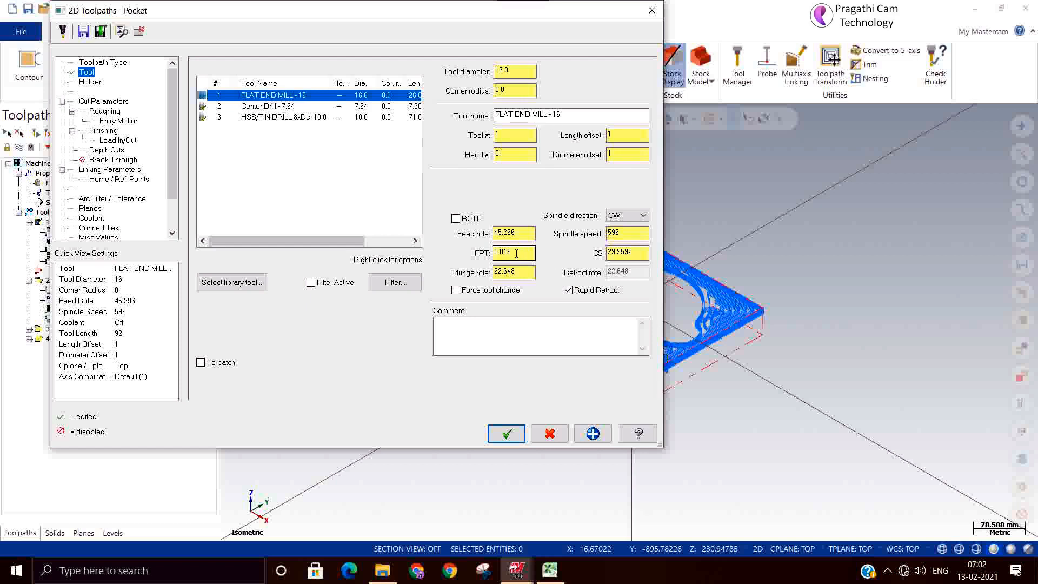
{"action": "right_click", "coordinate": [286, 96]}
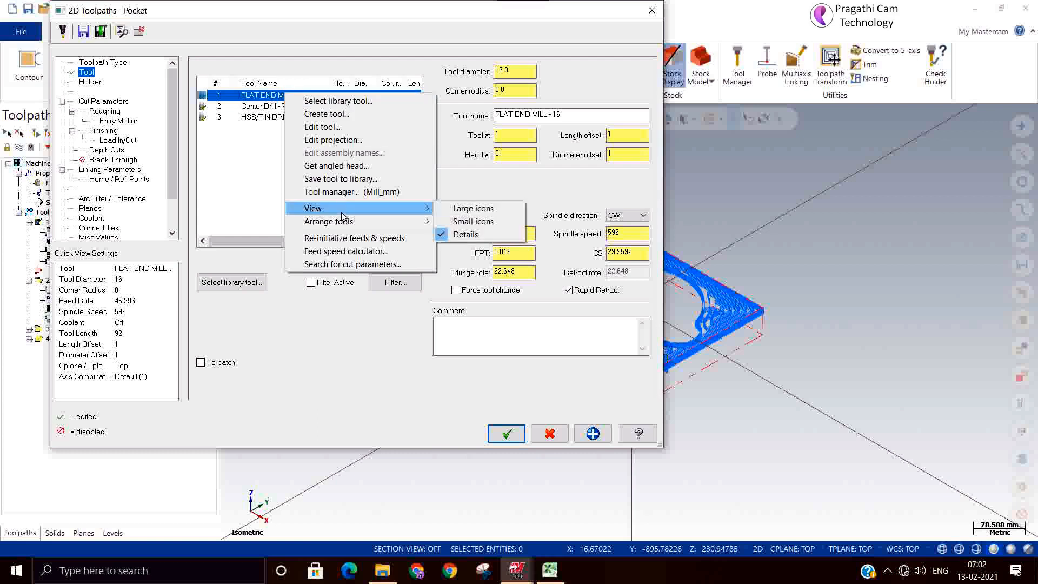
{"action": "left_click", "coordinate": [347, 241]}
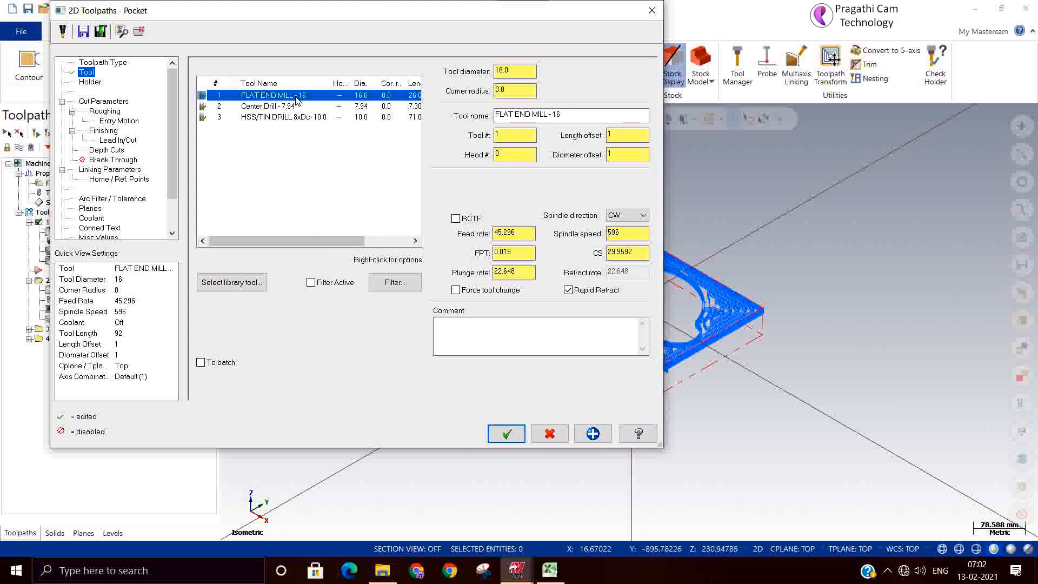
Step: Update the iron material in the current file through the end mill's Feed & Speed Calculator, and accept the calculator and Pocket (Facing) parameters
{"action": "right_click", "coordinate": [297, 100]}
{"action": "left_click", "coordinate": [352, 258]}
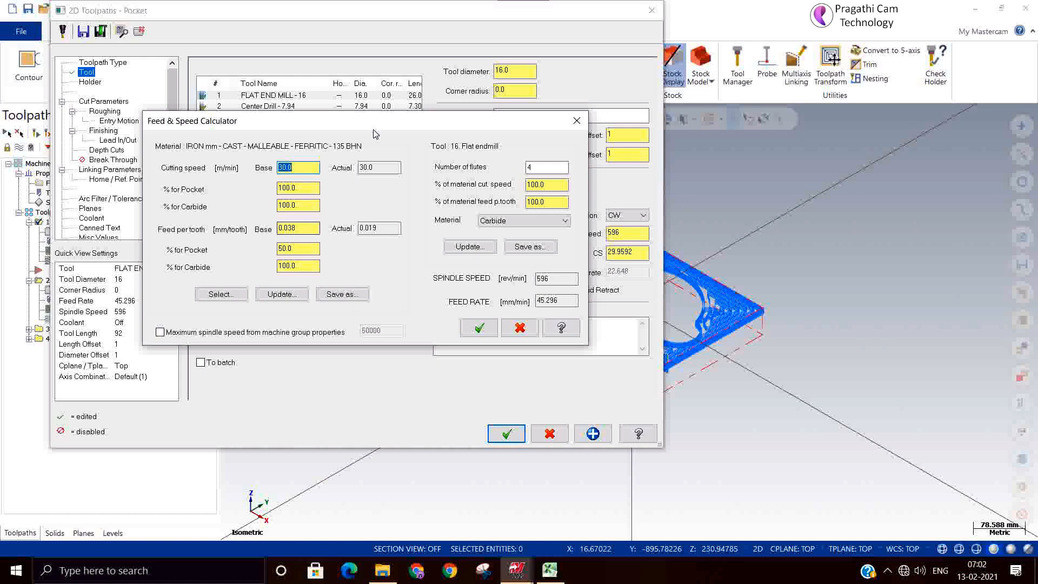
{"action": "left_click_drag", "start_coordinate": [376, 134], "coordinate": [650, 315]}
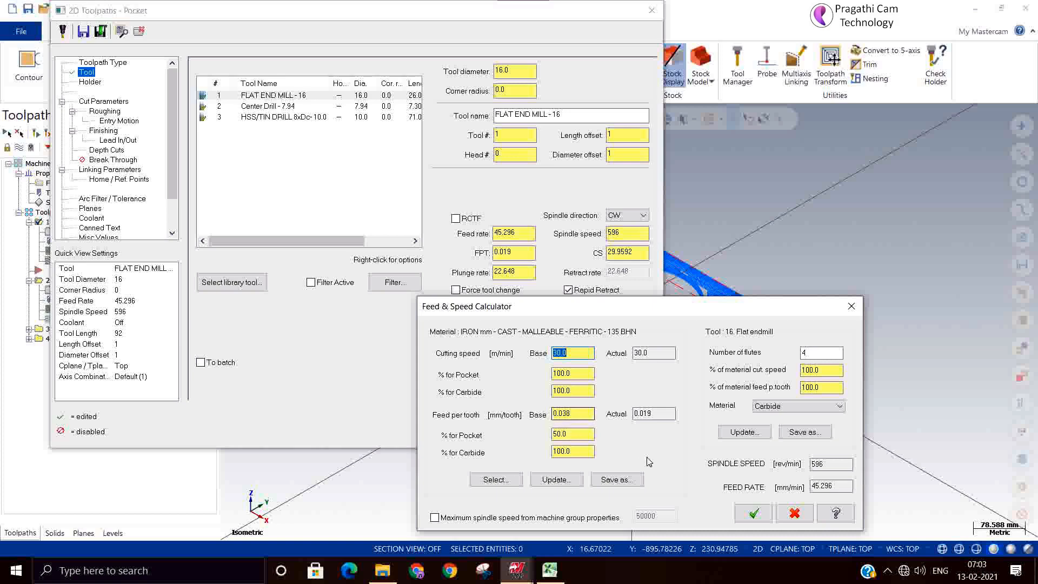
{"action": "left_click", "coordinate": [565, 483]}
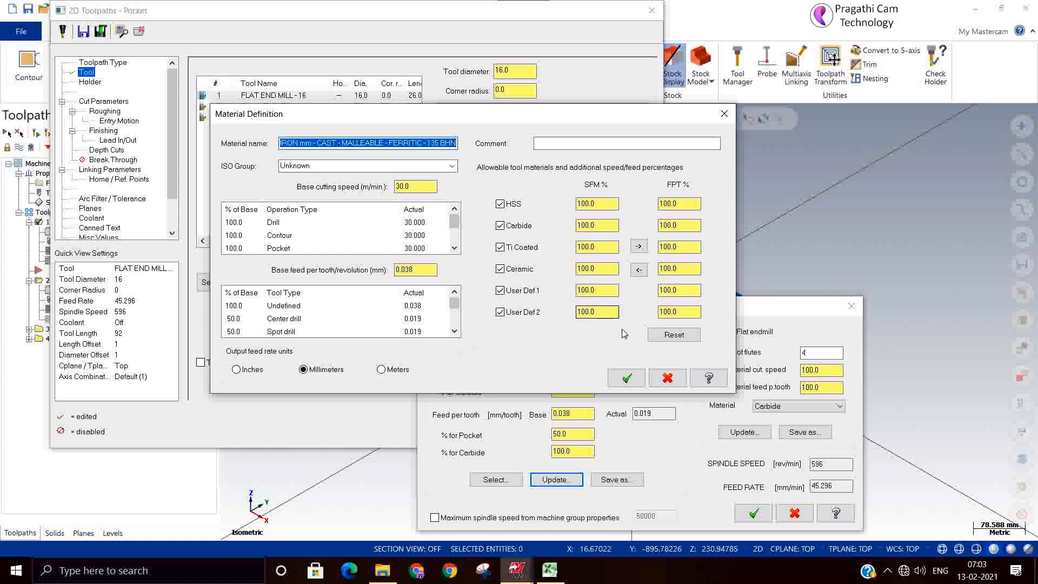
{"action": "left_click", "coordinate": [623, 378]}
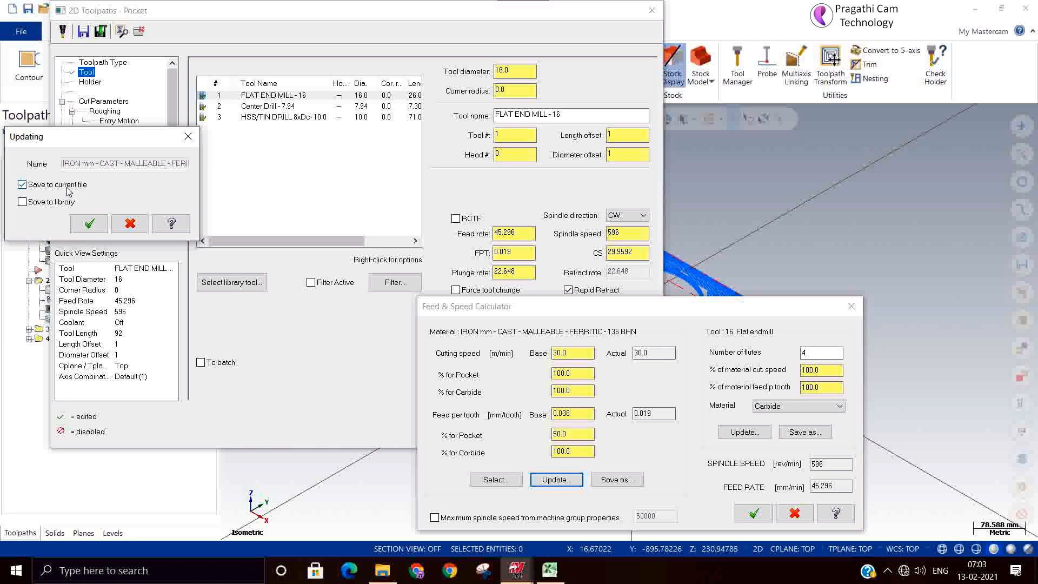
{"action": "left_click", "coordinate": [79, 223]}
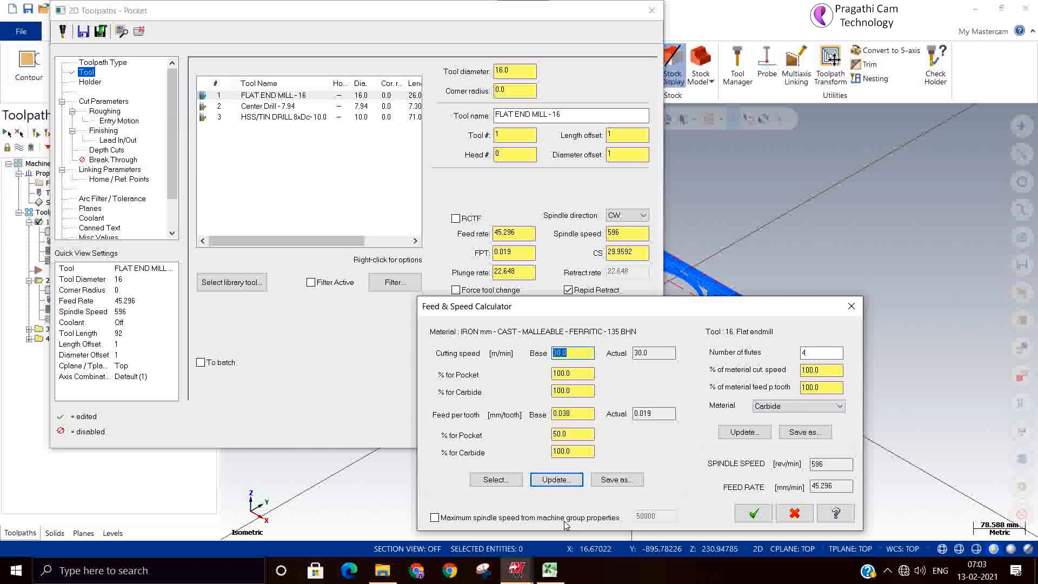
{"action": "left_click", "coordinate": [745, 518]}
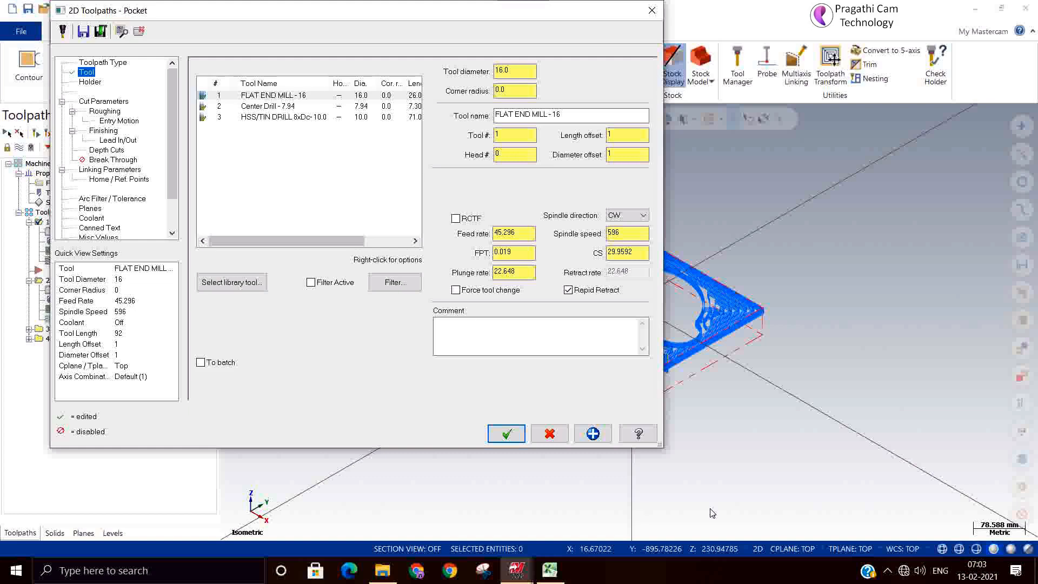
{"action": "left_click", "coordinate": [506, 433]}
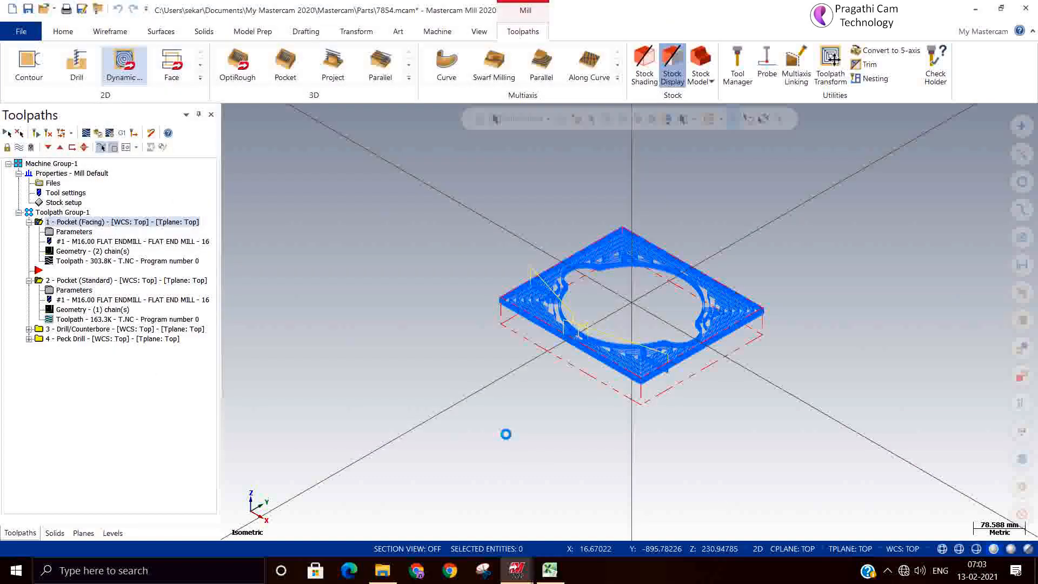